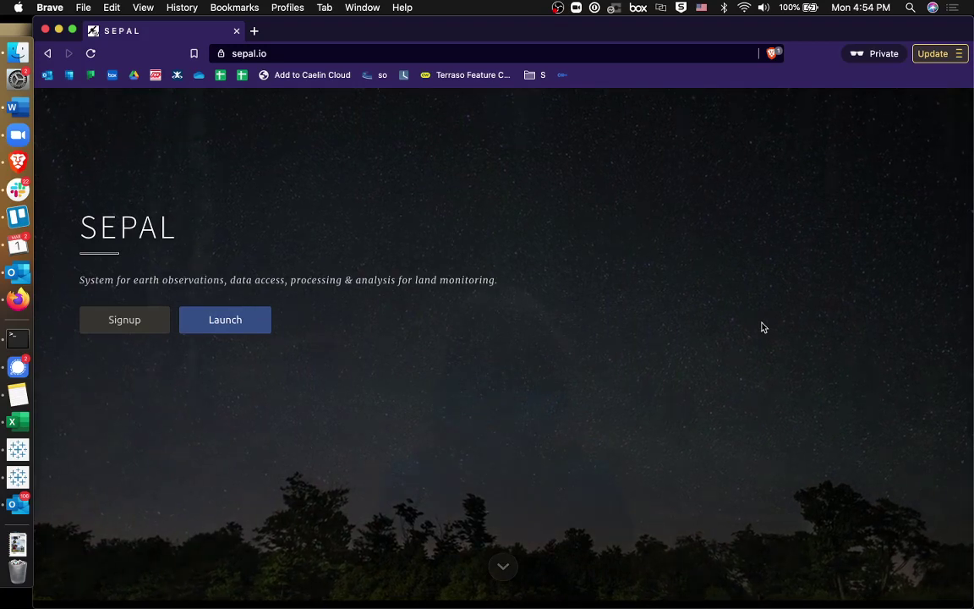
Read through the SEPAL home page, from the ease-of-use section down to the about and partners sections.
scroll(760, 328, "down", 5)
scroll(760, 327, "down", 5)
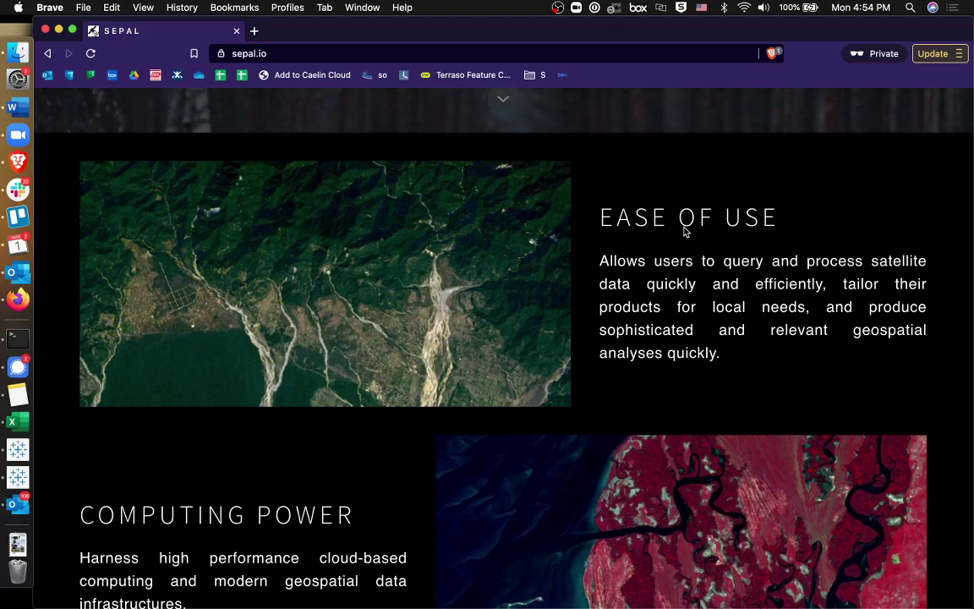
scroll(452, 473, "down", 5)
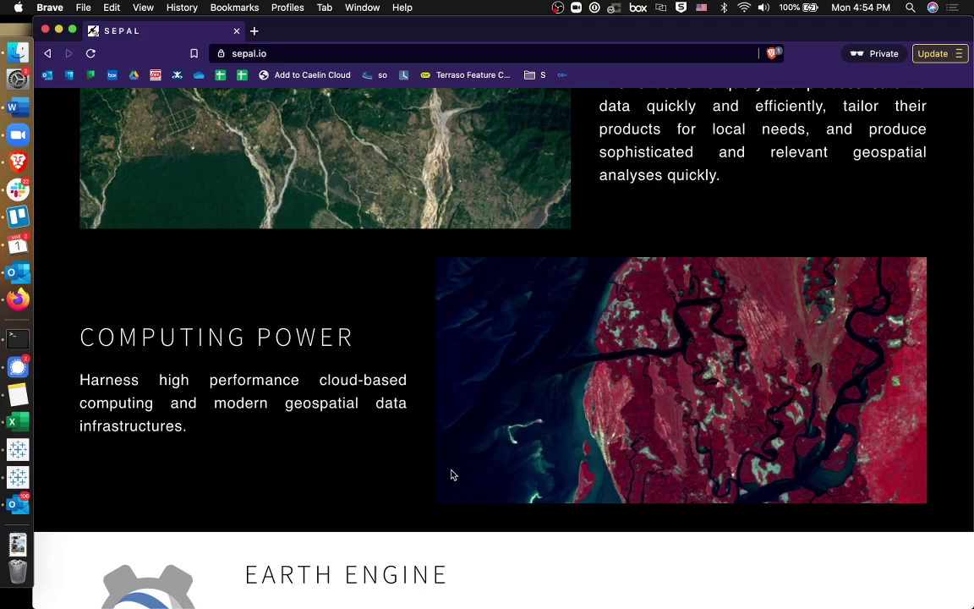
scroll(451, 475, "down", 3)
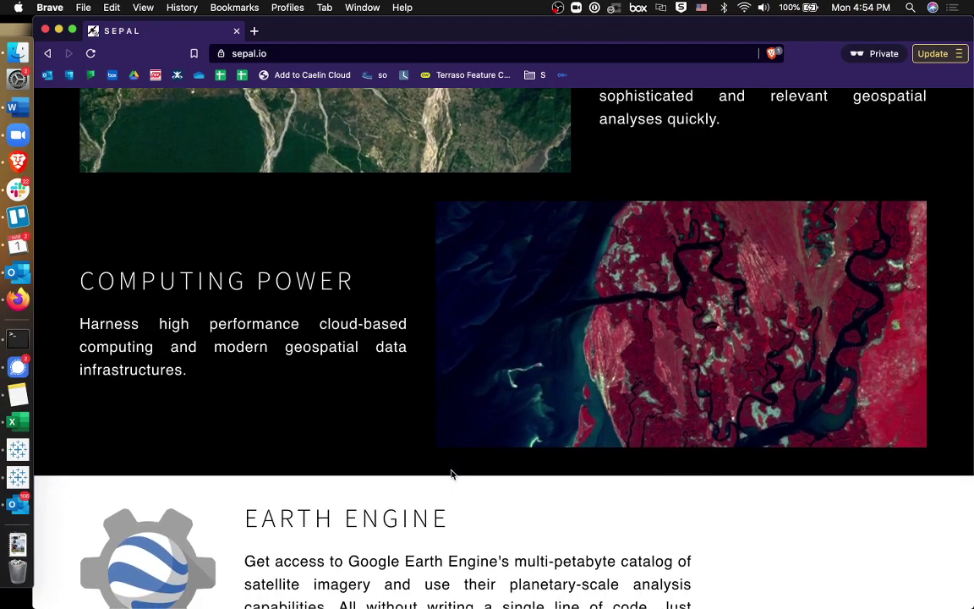
scroll(451, 475, "down", 5)
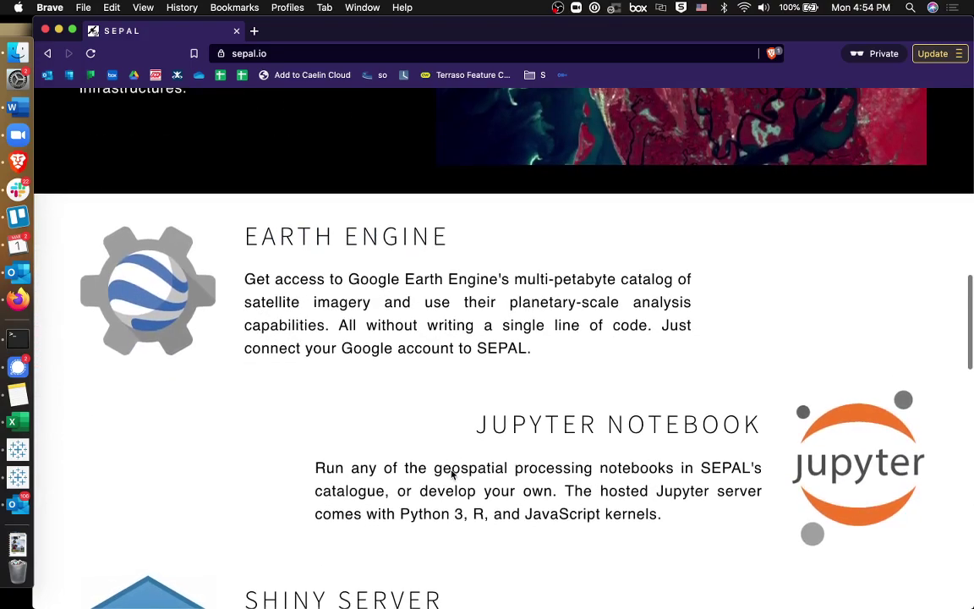
scroll(452, 475, "down", 2)
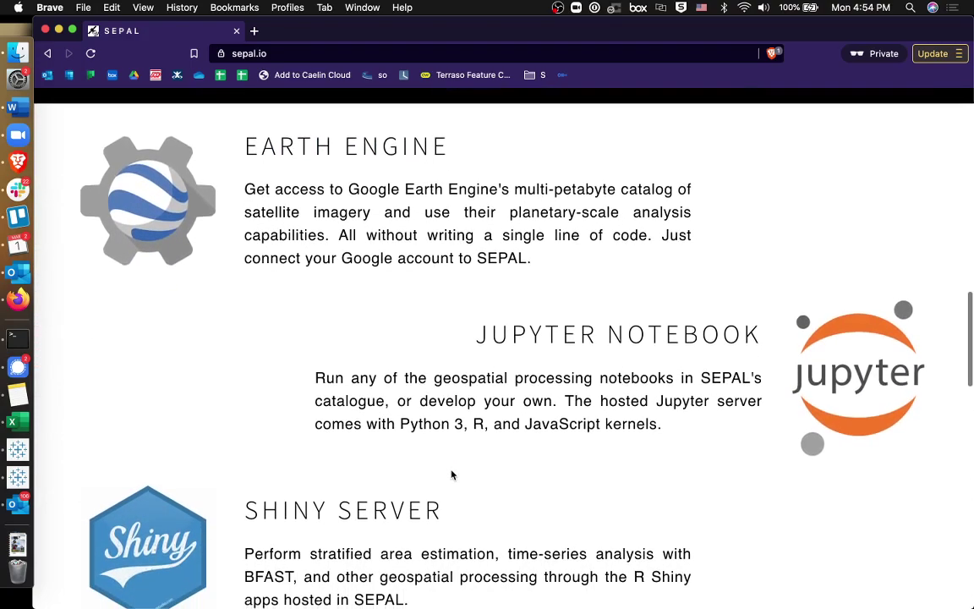
scroll(452, 475, "down", 4)
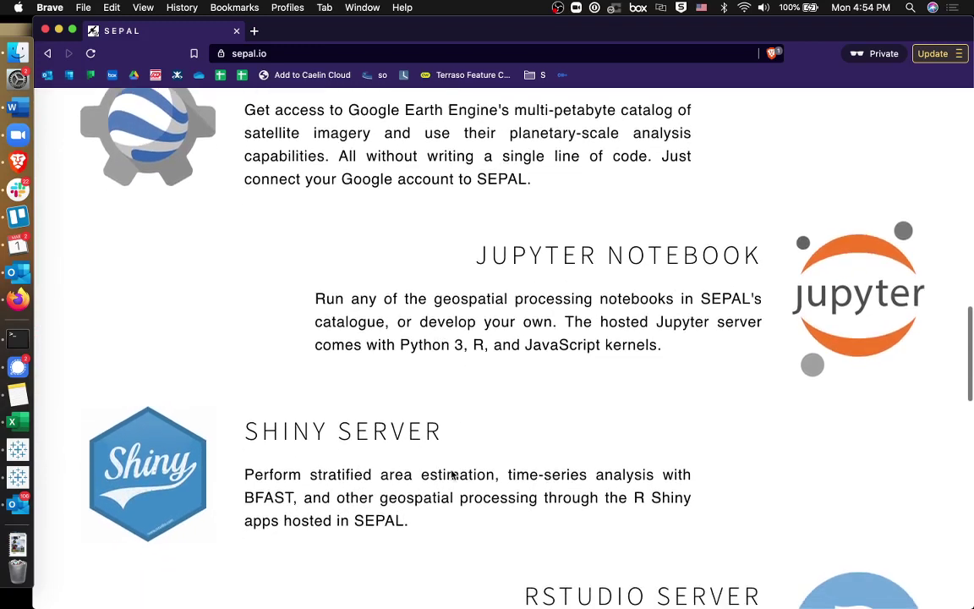
scroll(451, 476, "down", 6)
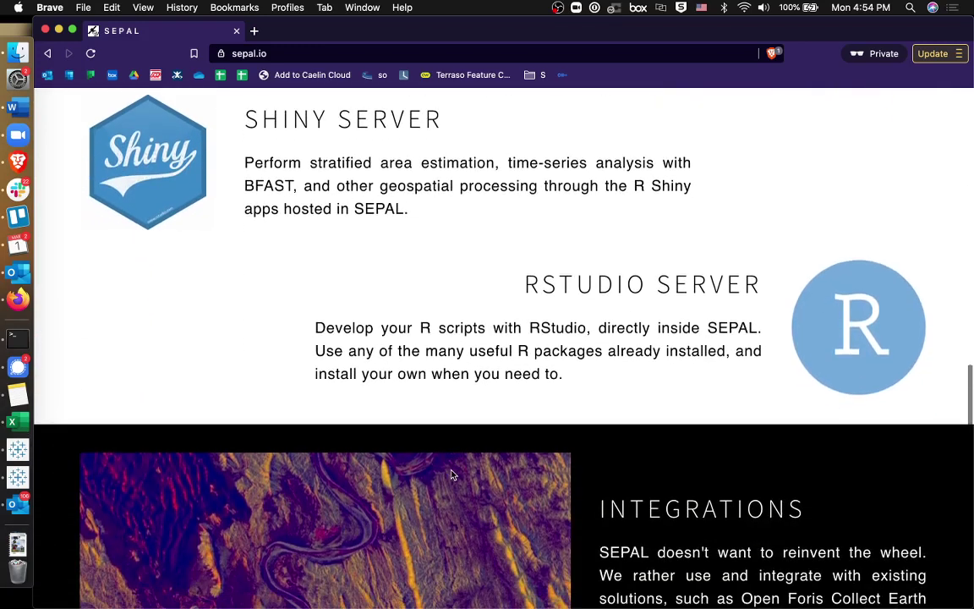
scroll(452, 475, "down", 1)
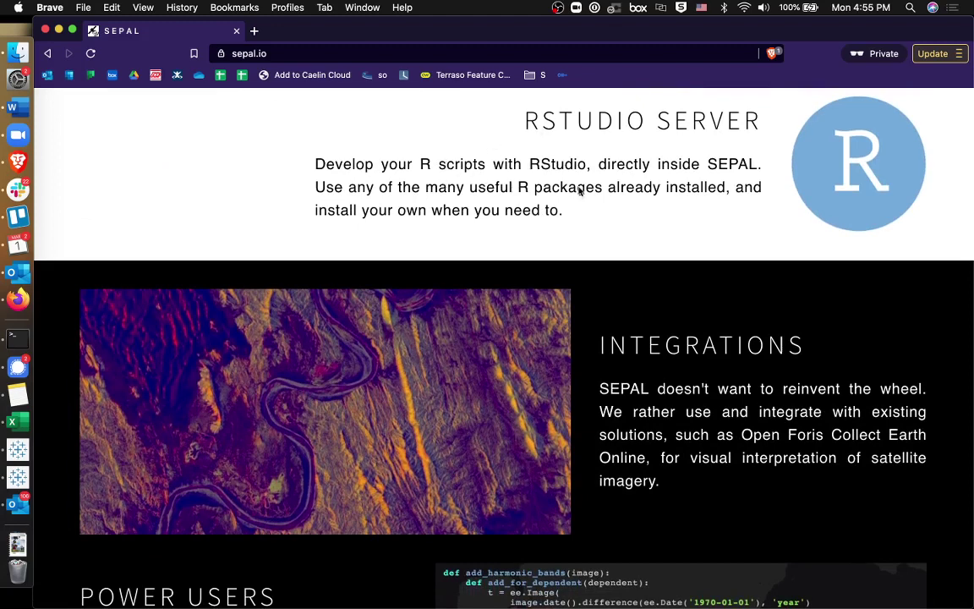
scroll(580, 191, "down", 4)
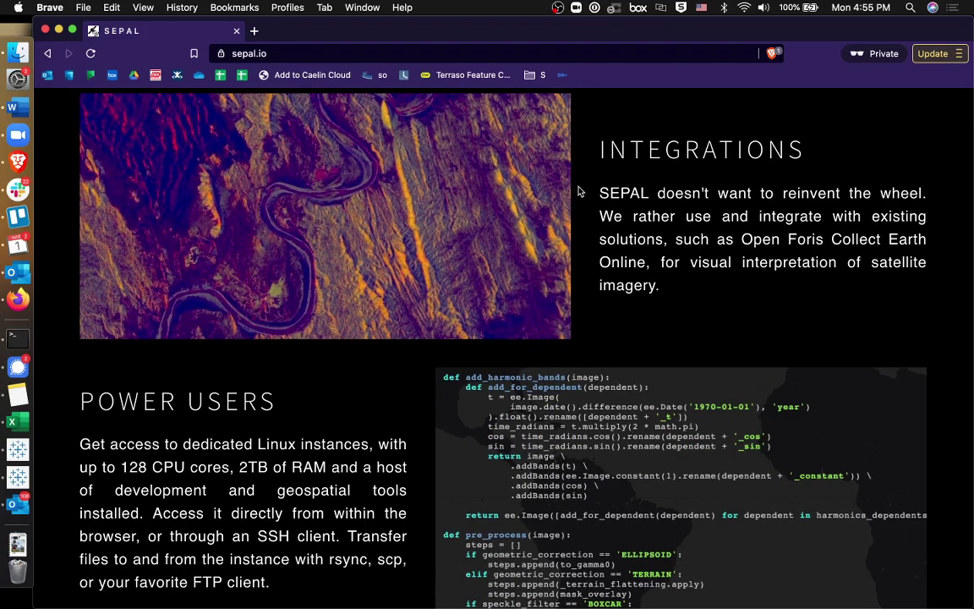
scroll(580, 191, "down", 9)
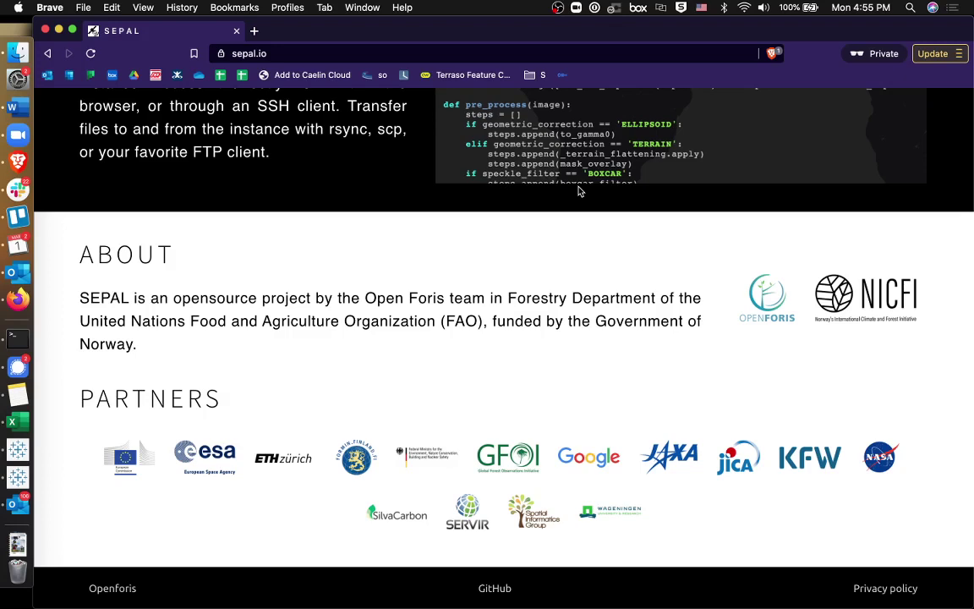
Close the home page window and create a new Optical Mosaic recipe in the SEPAL process view.
key("super+w")
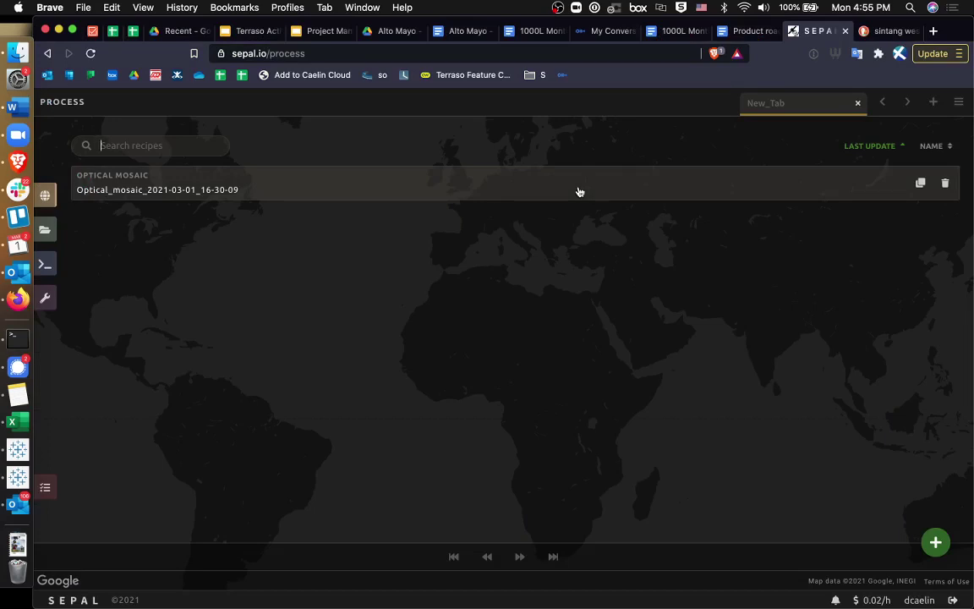
left_click(937, 548)
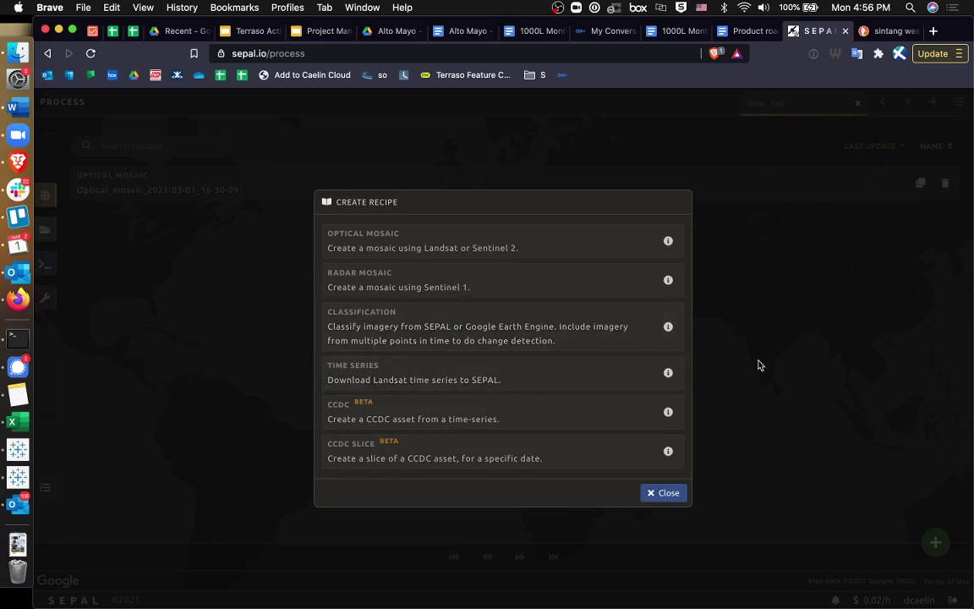
left_click(489, 242)
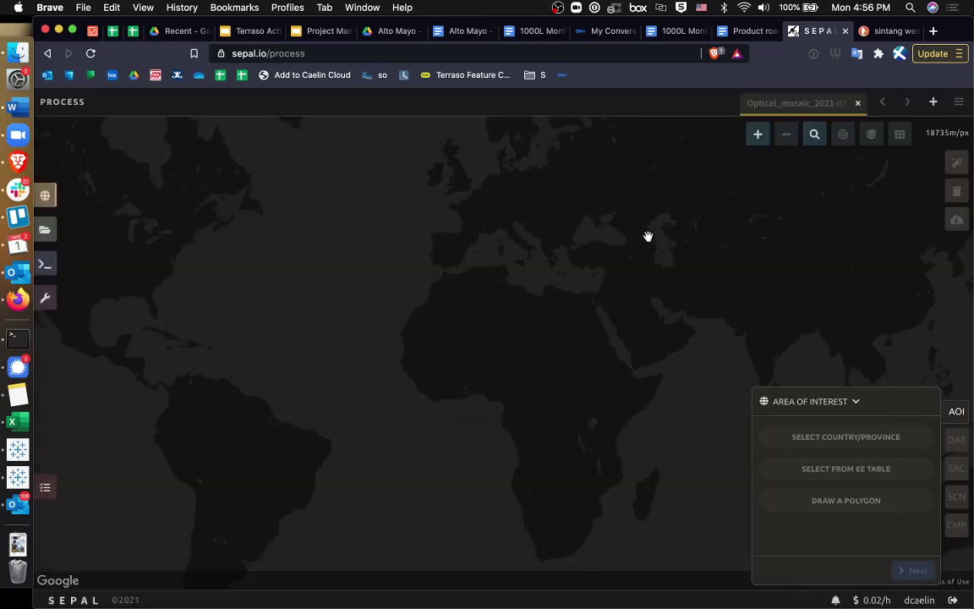
Look at the country/province and EE table methods for the area of interest, and choose to draw a polygon.
left_click_drag(727, 263, 336, 217)
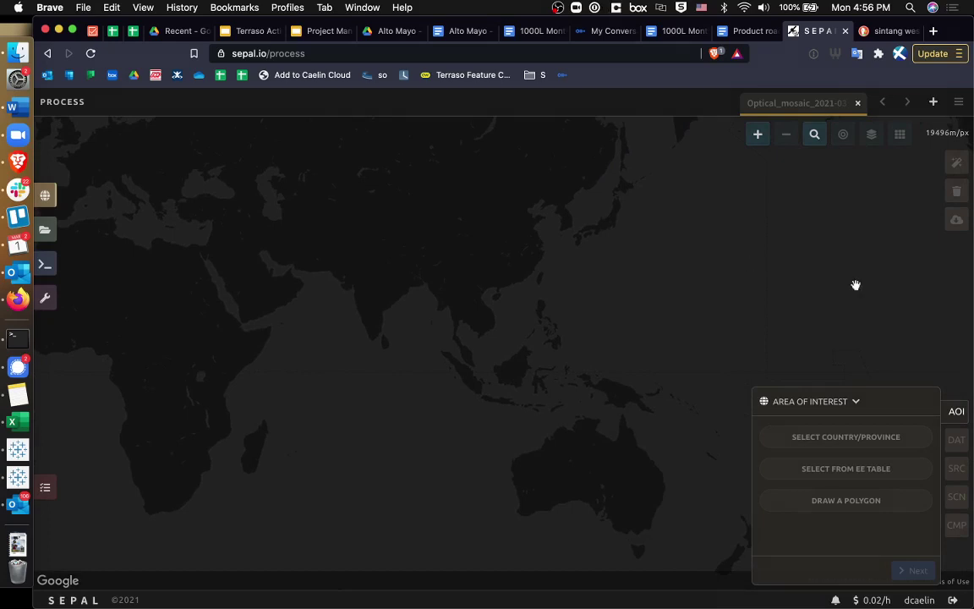
left_click(894, 437)
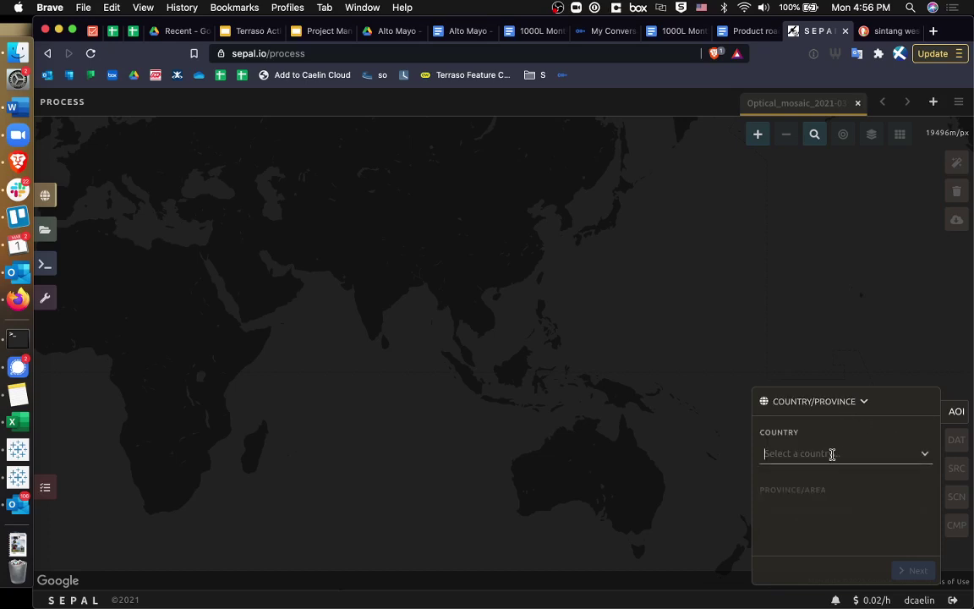
left_click(833, 401)
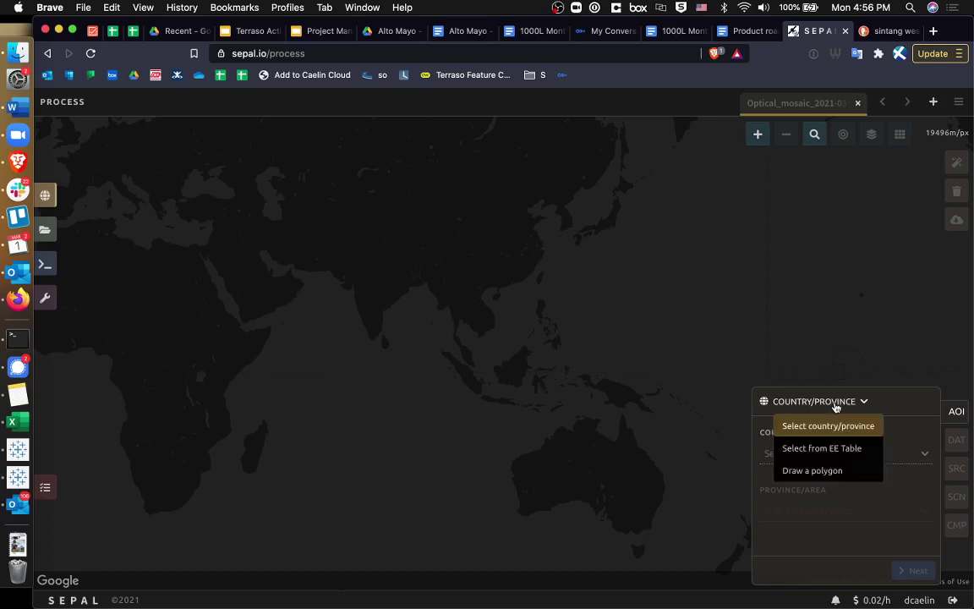
left_click(817, 452)
left_click(821, 375)
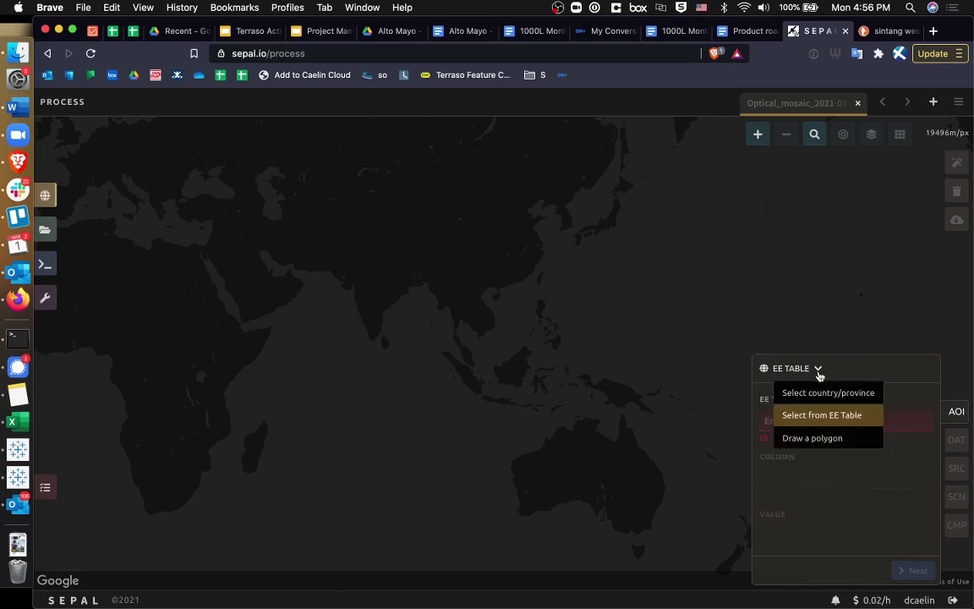
left_click(813, 438)
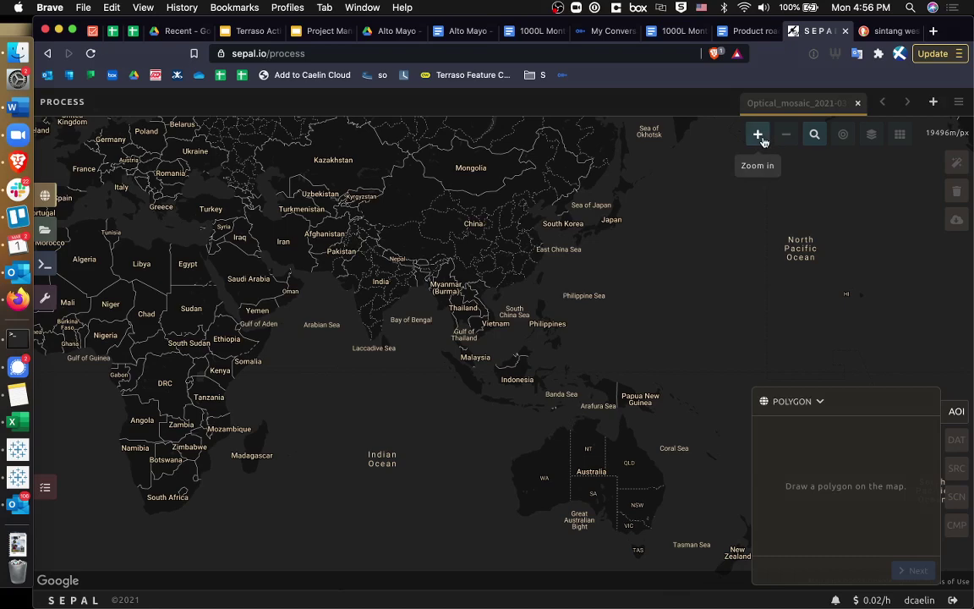
Find the stretch of the Kapuas River between Nanga Sepauk and Sintang in West Kalimantan, Borneo, on the map.
left_click(760, 138)
left_click(759, 137)
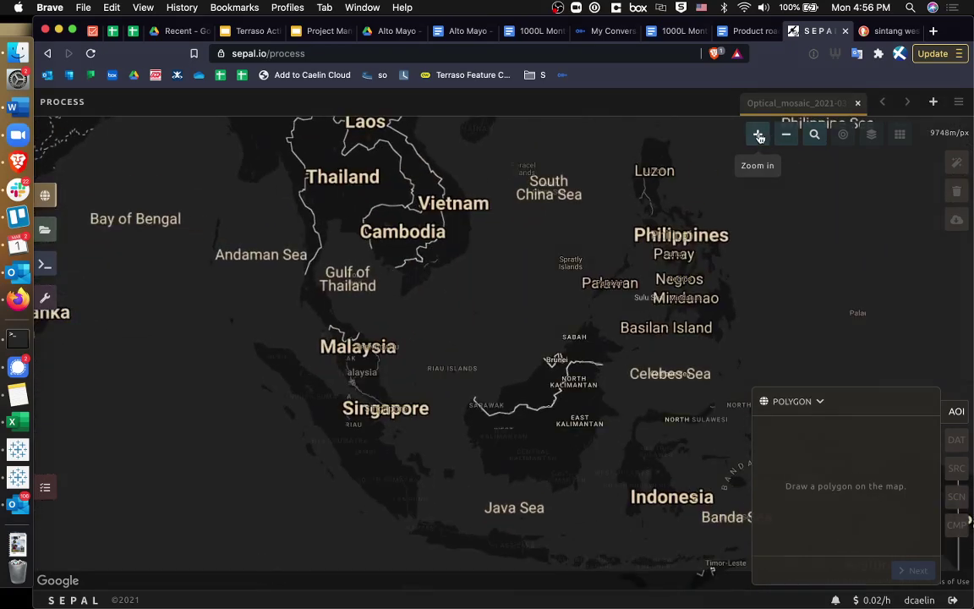
left_click(759, 137)
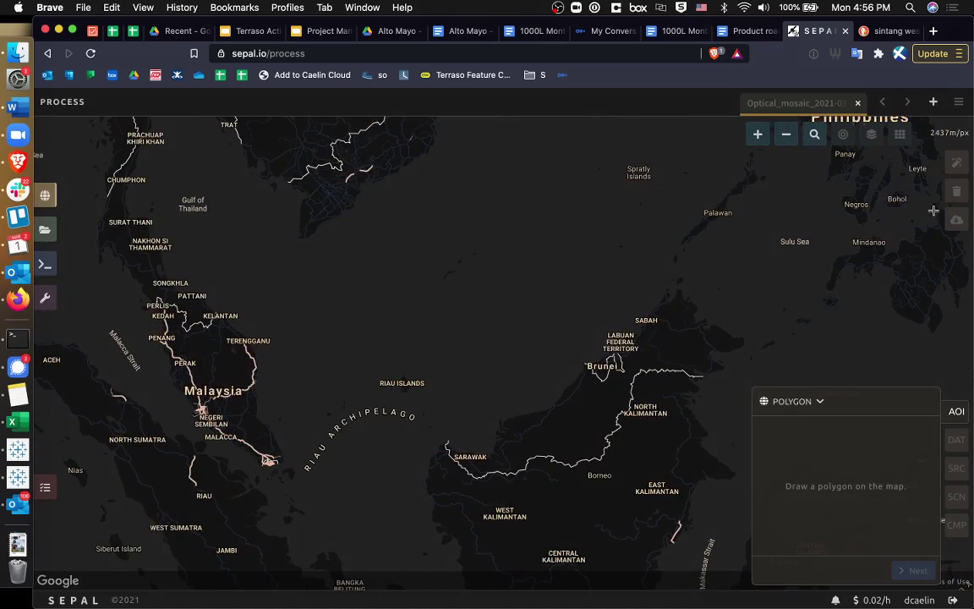
left_click_drag(465, 427, 489, 283)
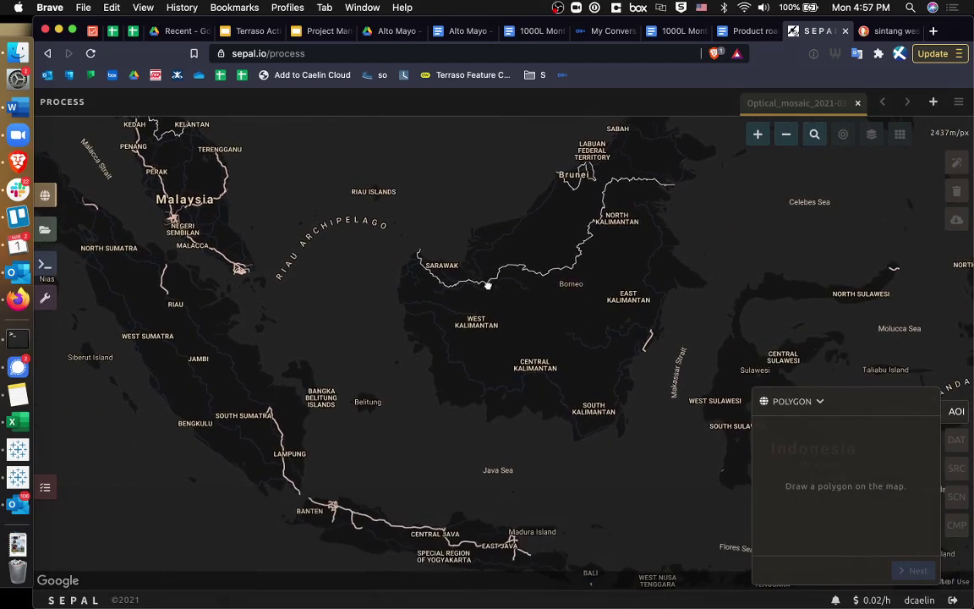
left_click(755, 135)
left_click_drag(485, 360, 485, 334)
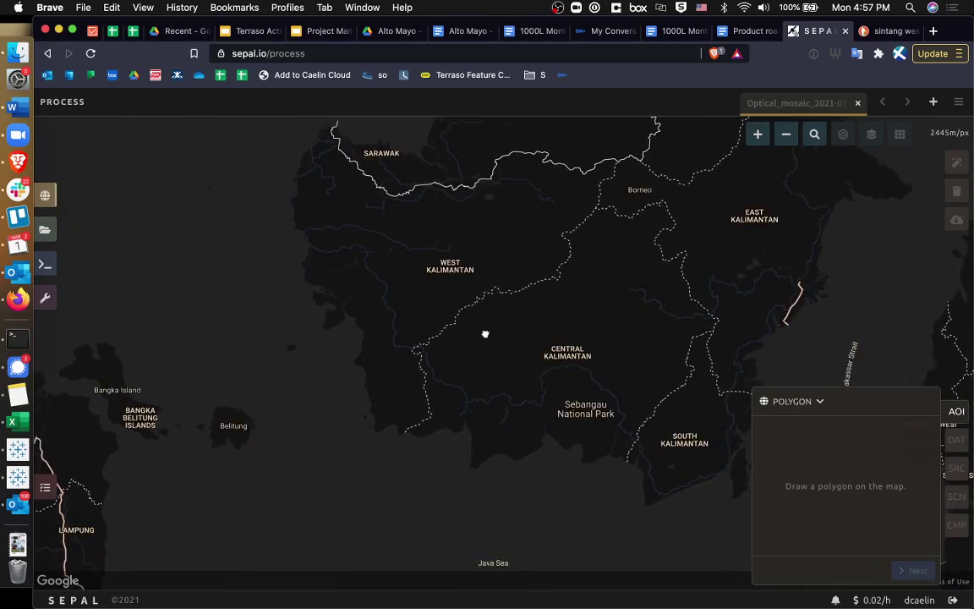
left_click(758, 135)
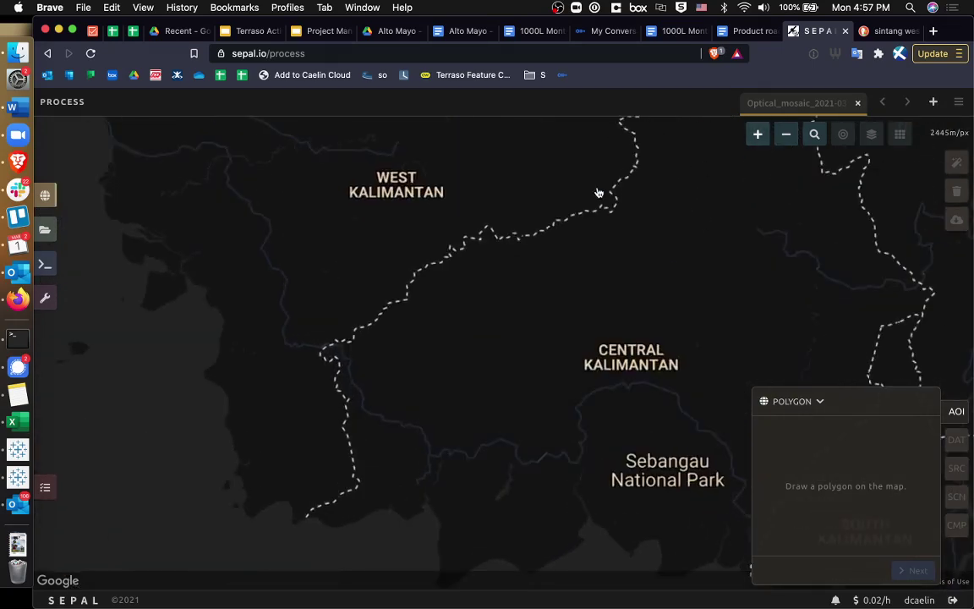
left_click_drag(449, 218, 529, 338)
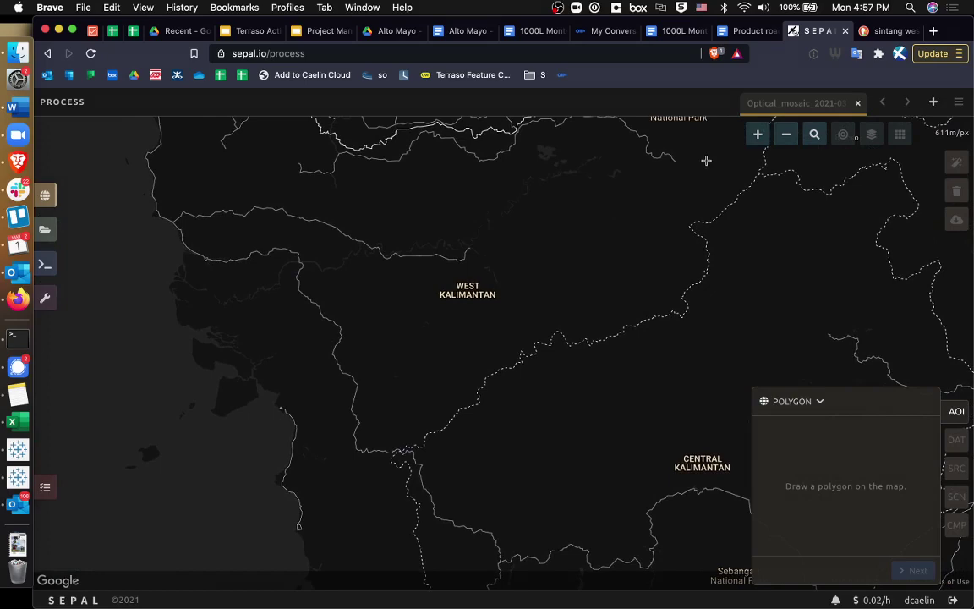
left_click(758, 133)
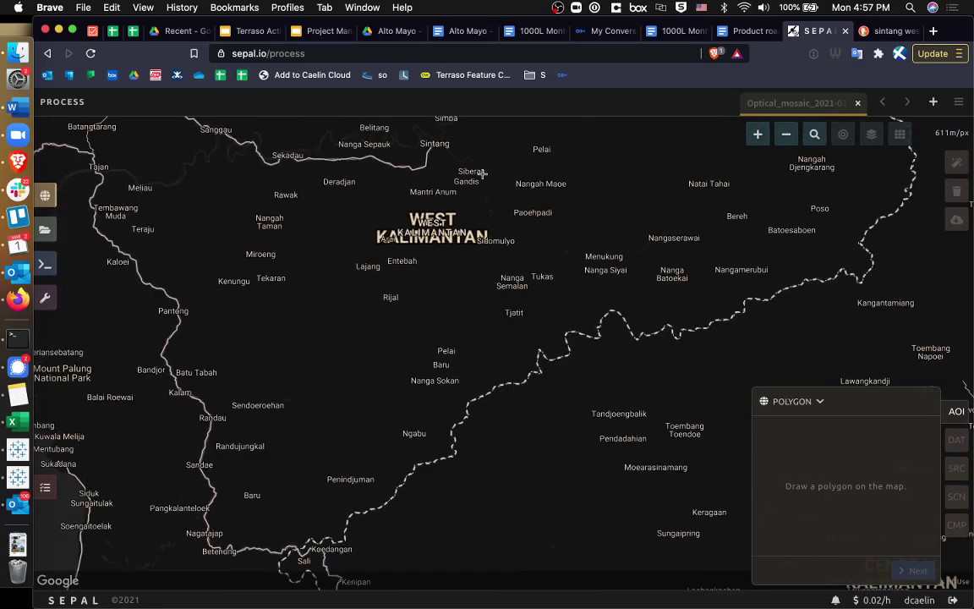
left_click_drag(482, 173, 541, 329)
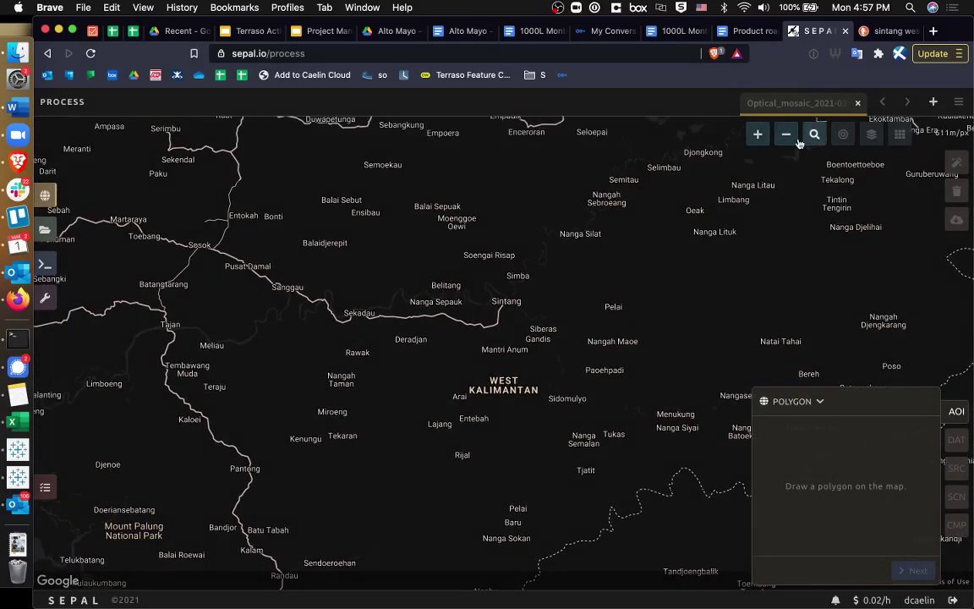
left_click(758, 133)
left_click(758, 134)
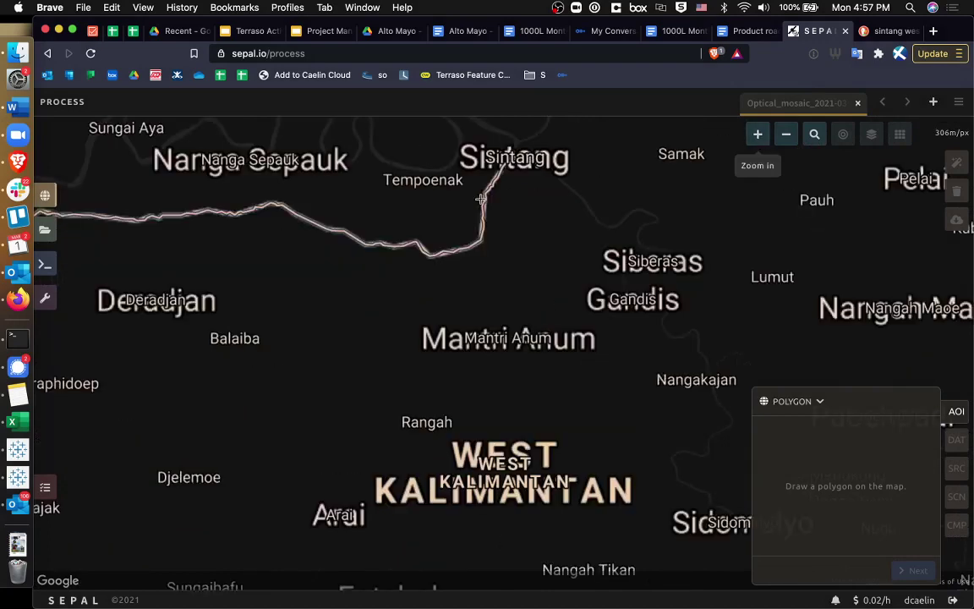
left_click_drag(472, 257, 582, 336)
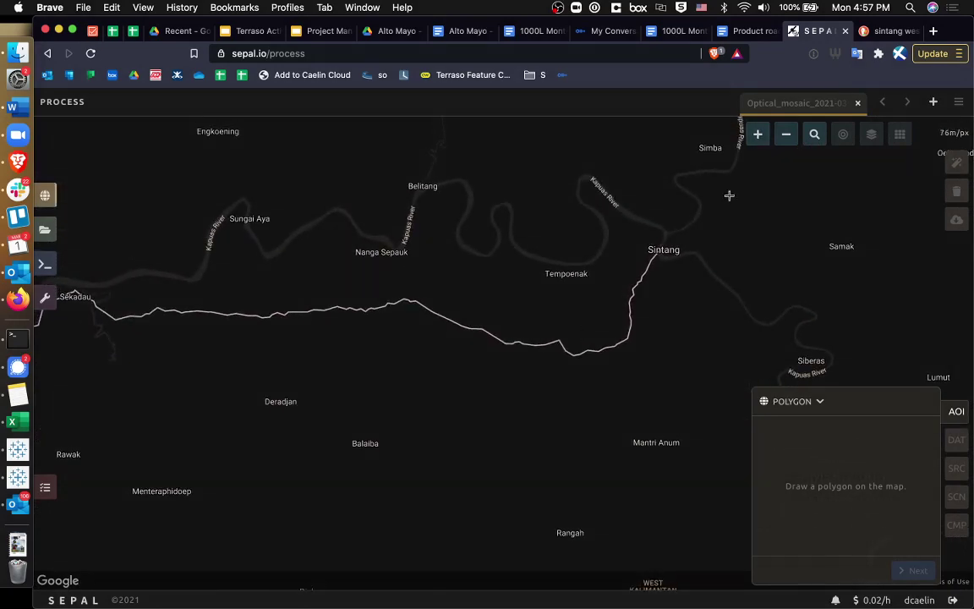
left_click(757, 133)
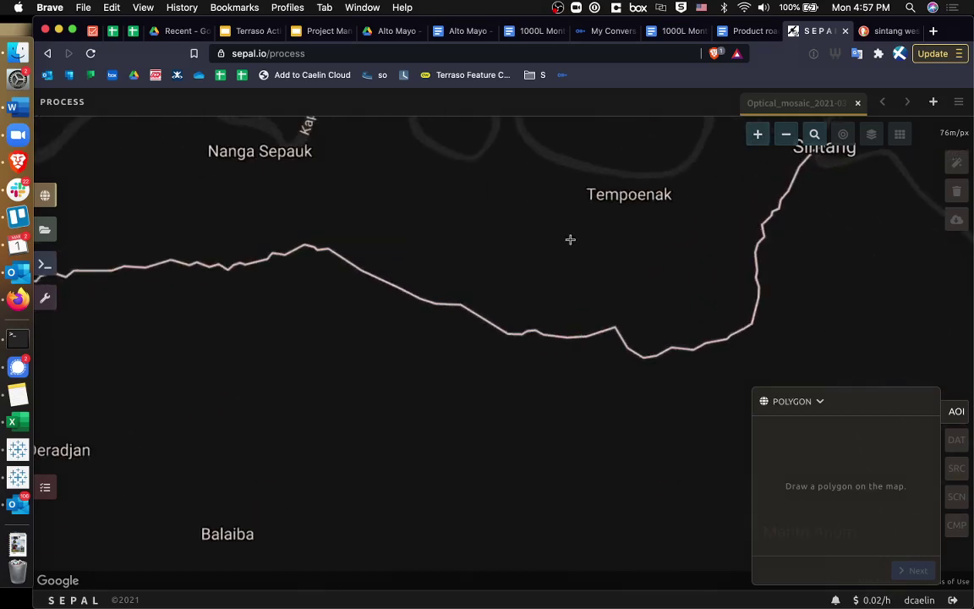
left_click_drag(570, 239, 590, 418)
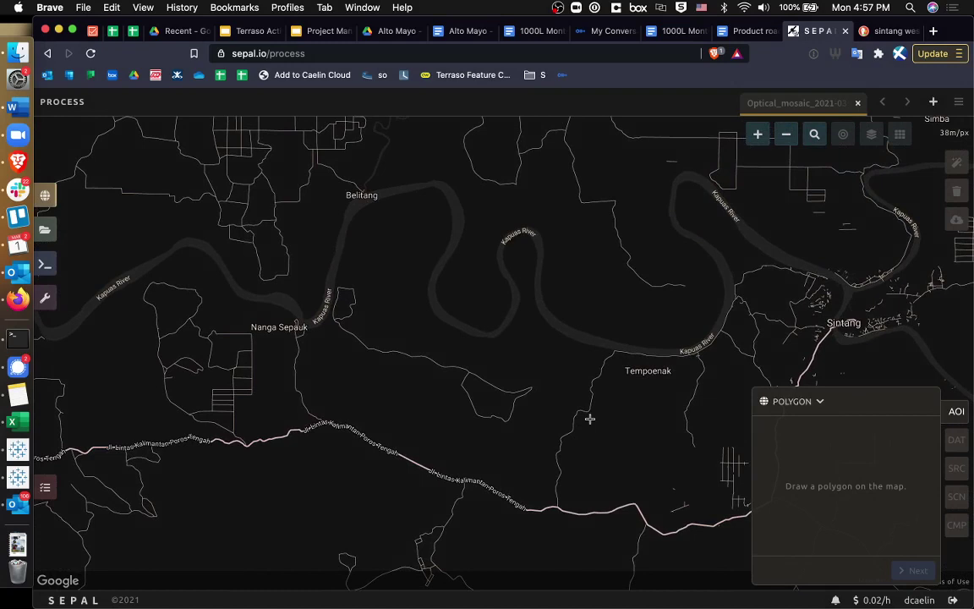
Draw a closed area-of-interest polygon inside the Kapuas River bend beside Belitang, and continue to the dates settings.
left_click(339, 271)
left_click(425, 282)
left_click(448, 219)
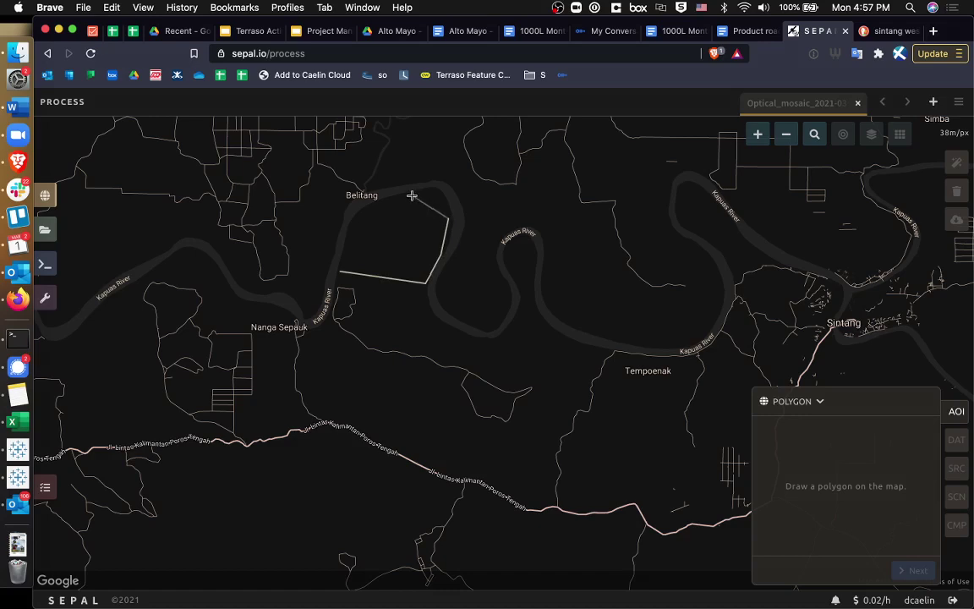
left_click(412, 196)
left_click(373, 201)
left_click(354, 214)
left_click(340, 272)
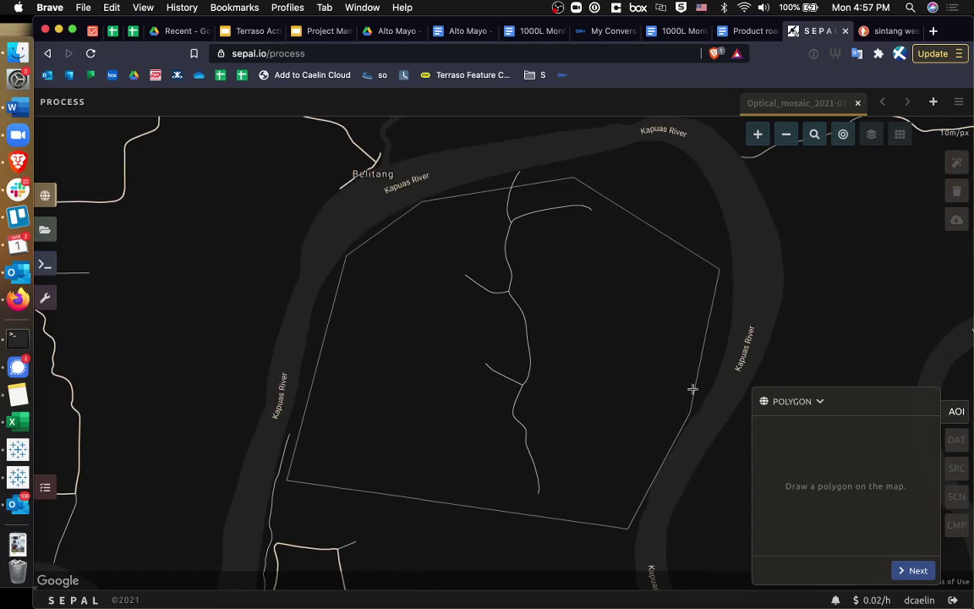
left_click(912, 575)
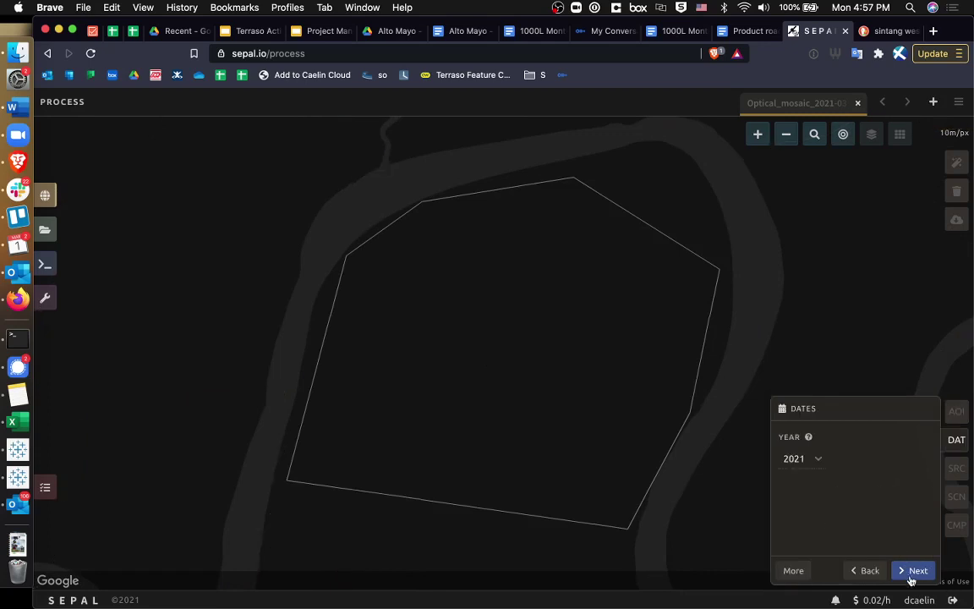
Look through the available years for the mosaic, keep 2021 selected, and continue to the sources settings.
mouse_move(814, 451)
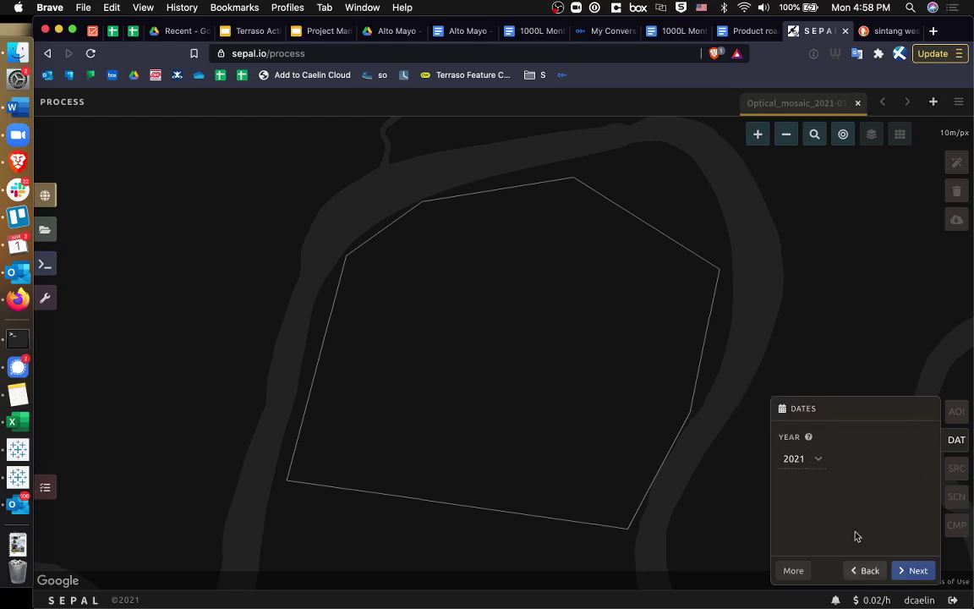
left_click(814, 471)
scroll(807, 499, "up", 10)
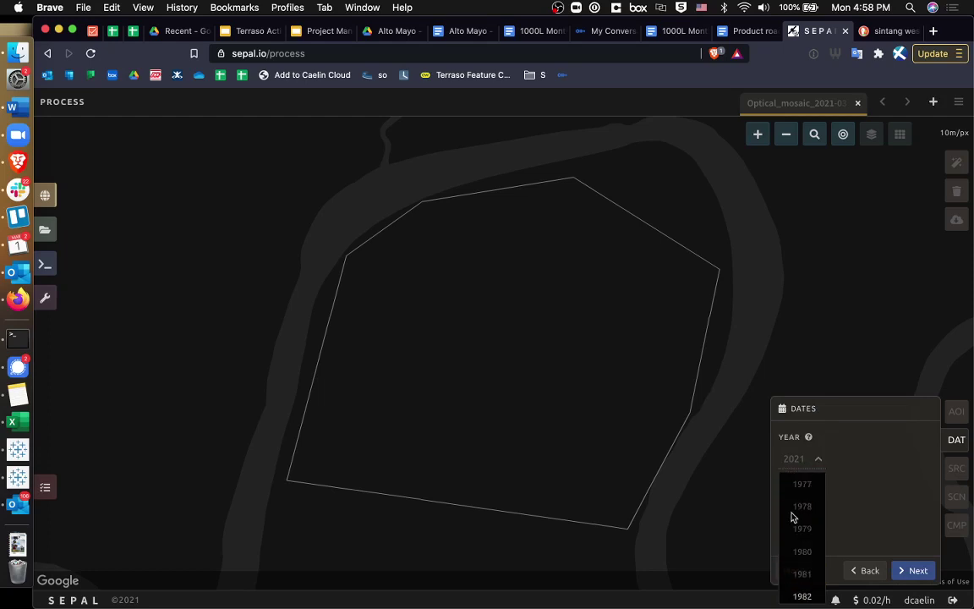
scroll(793, 517, "down", 1)
scroll(795, 517, "down", 3)
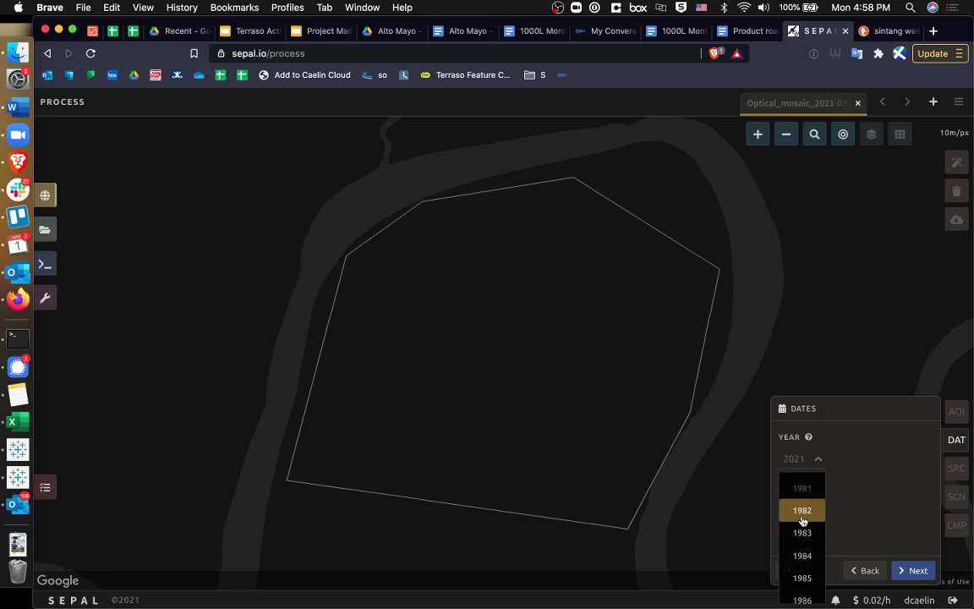
scroll(801, 520, "down", 20)
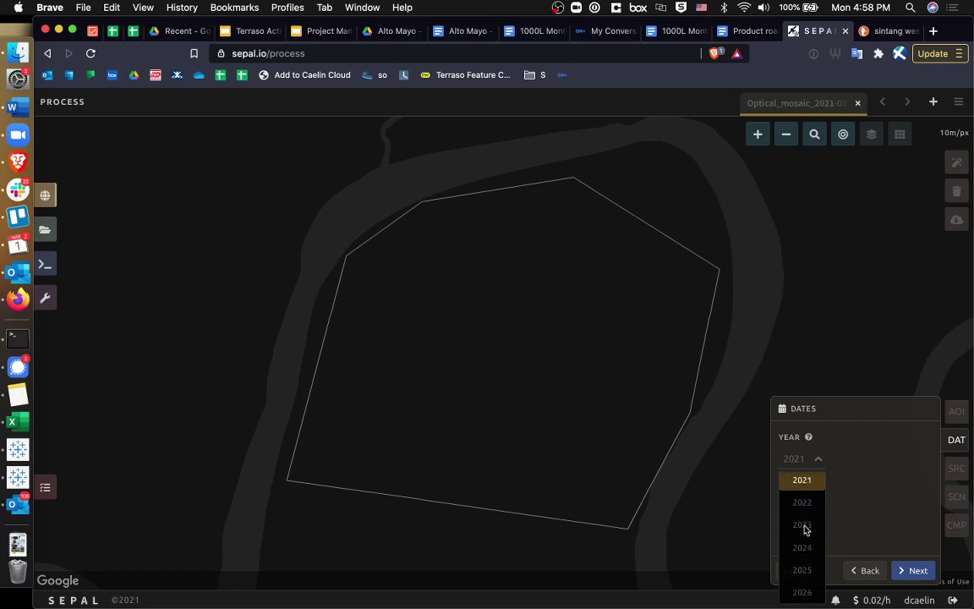
left_click(805, 481)
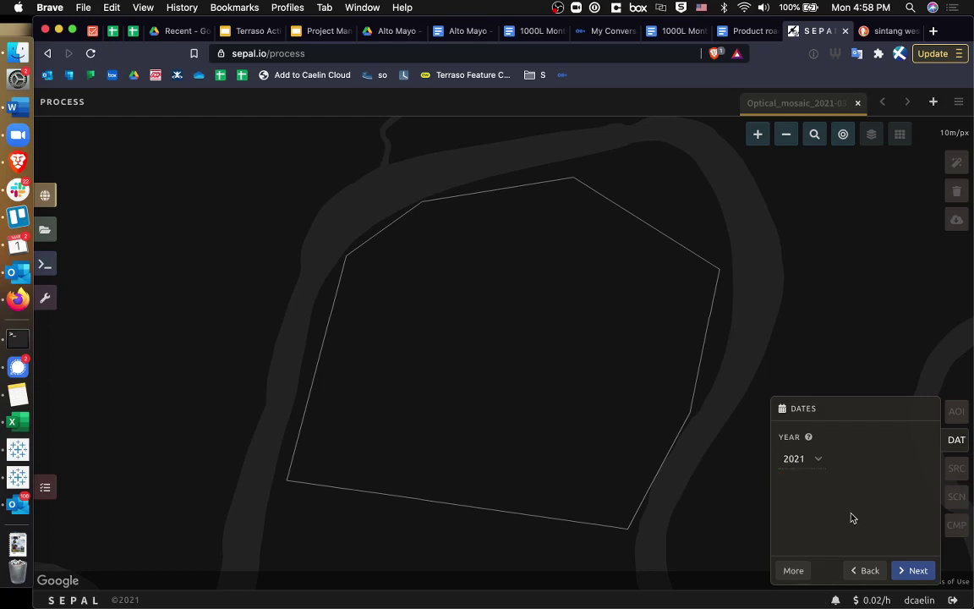
left_click(920, 572)
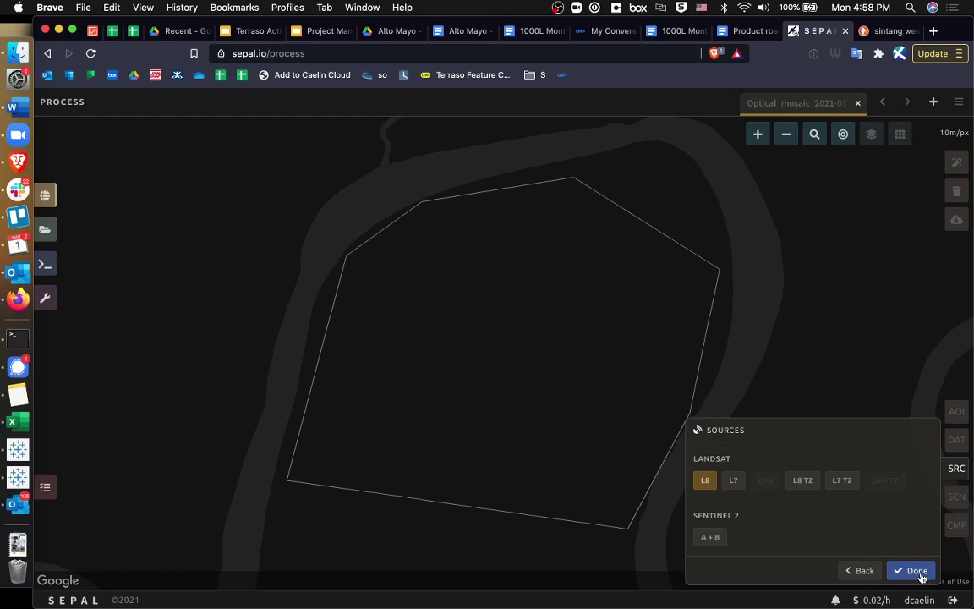
Replace Landsat L8 with Sentinel 2 A + B as the mosaic's source and finish the recipe setup.
left_click(705, 479)
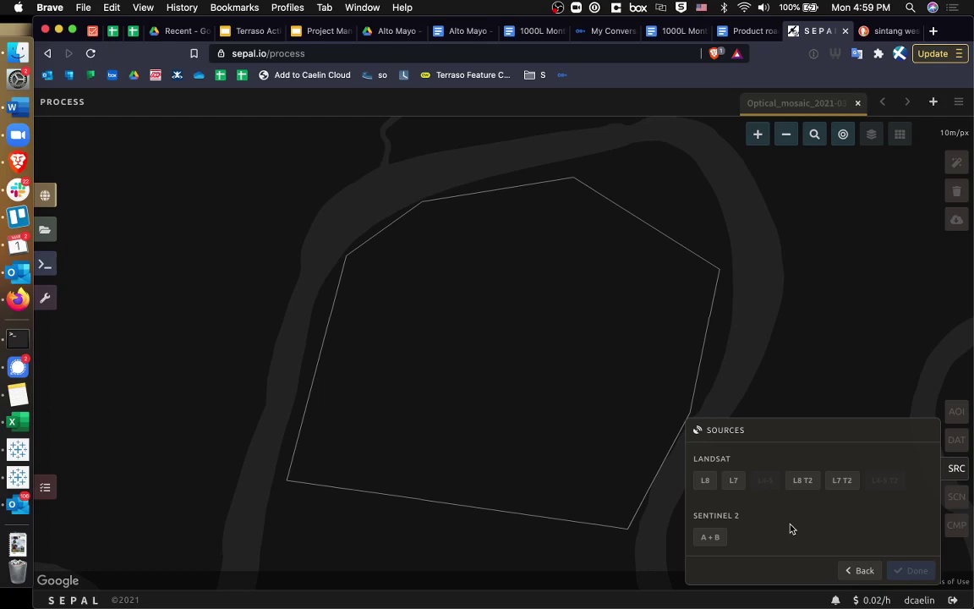
left_click(710, 539)
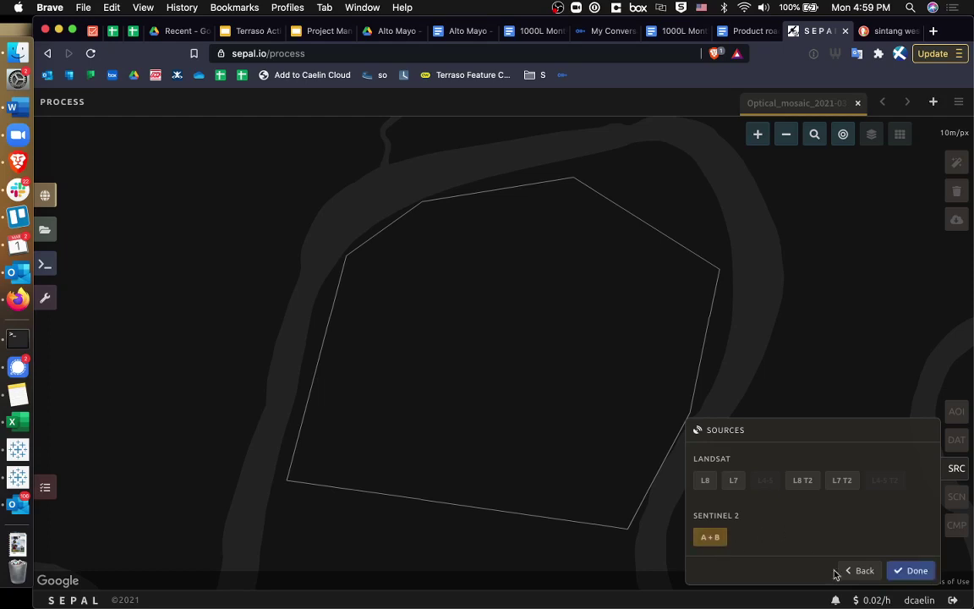
left_click(916, 572)
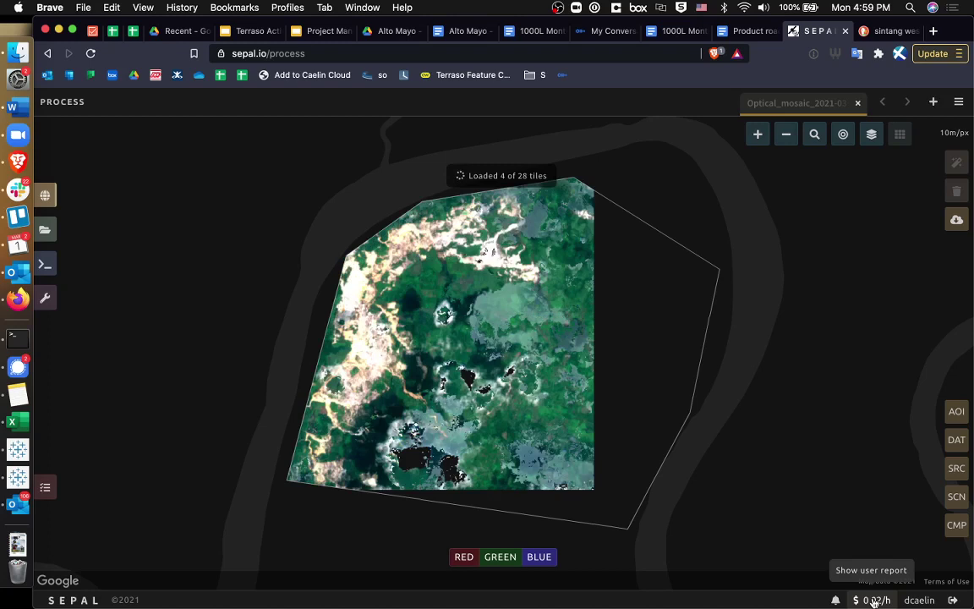
Review the resource quotas and active sessions in the user report, and close the report.
left_click(874, 600)
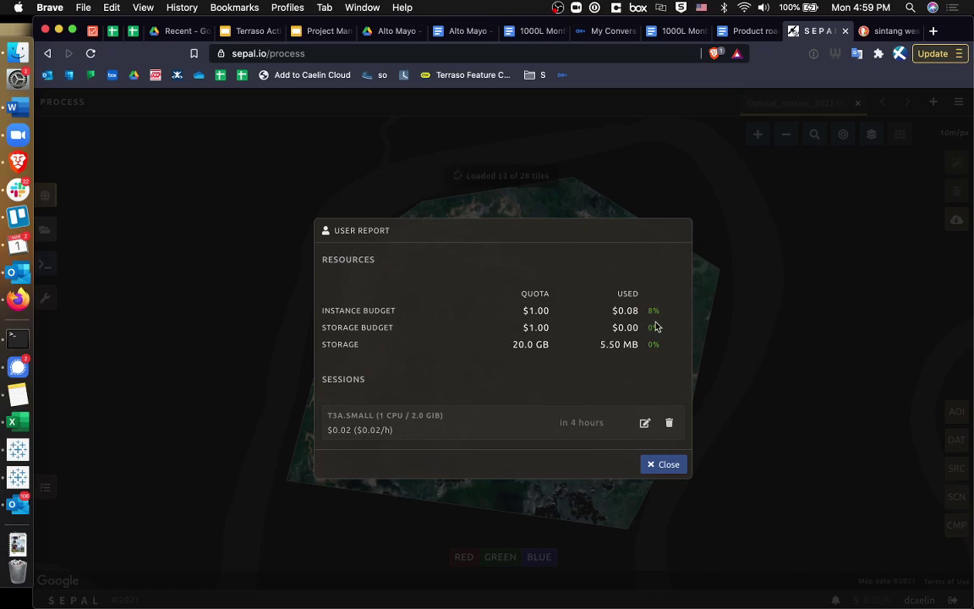
left_click(667, 465)
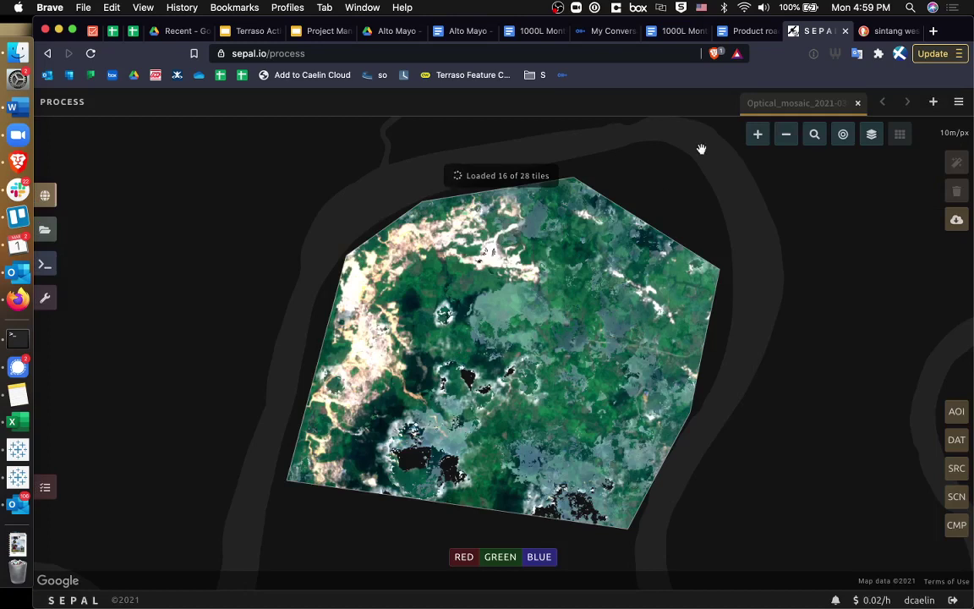
Switch the base layer to Planet and compare it with the optical mosaic by hiding and restoring the mosaic overlay.
left_click(870, 137)
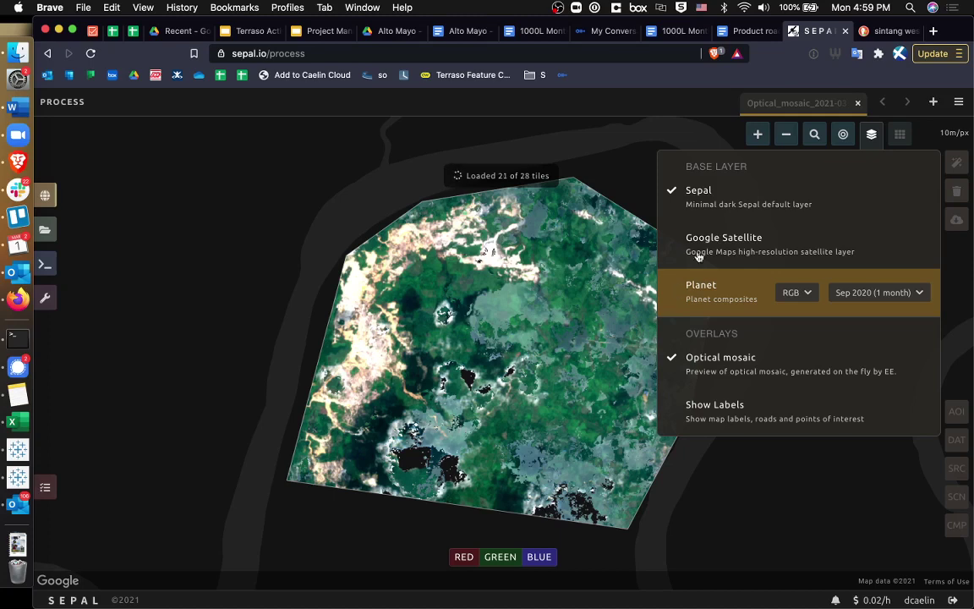
left_click(651, 149)
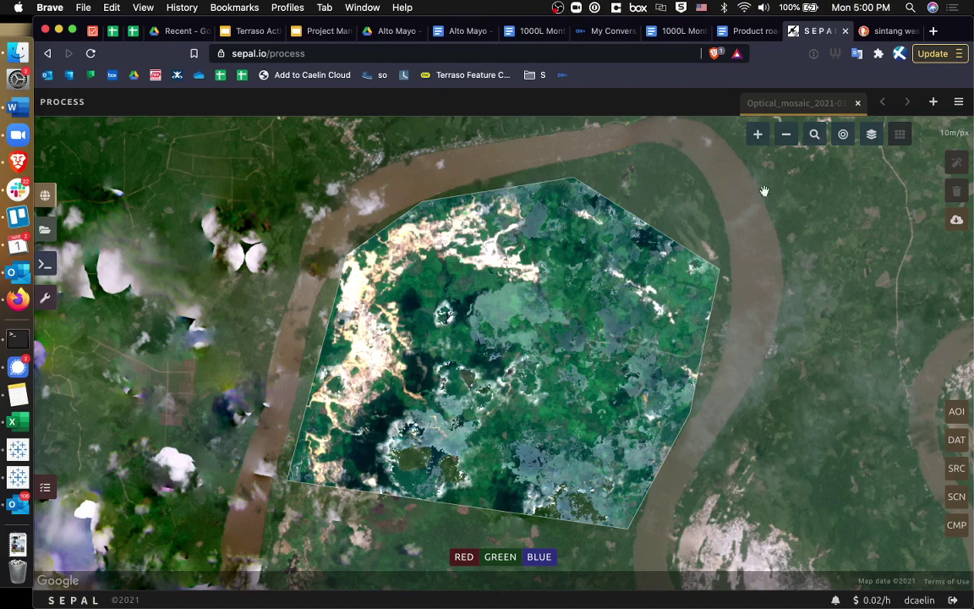
left_click(872, 134)
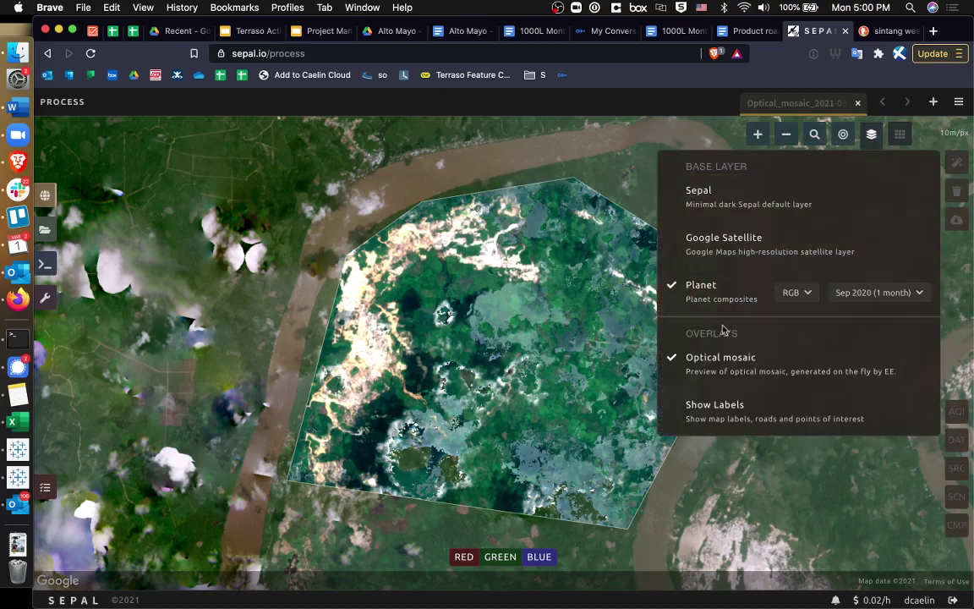
left_click(671, 362)
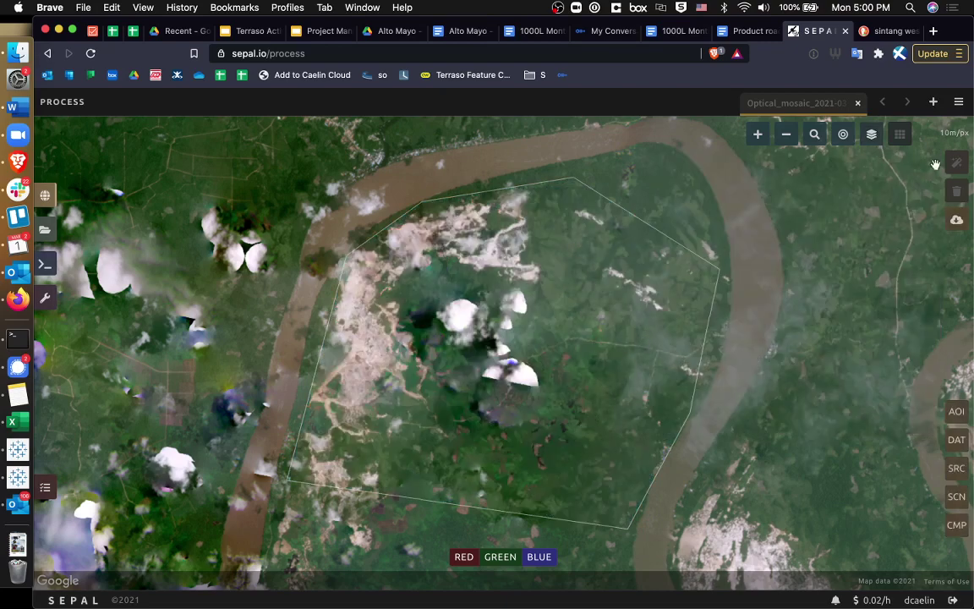
left_click(767, 144)
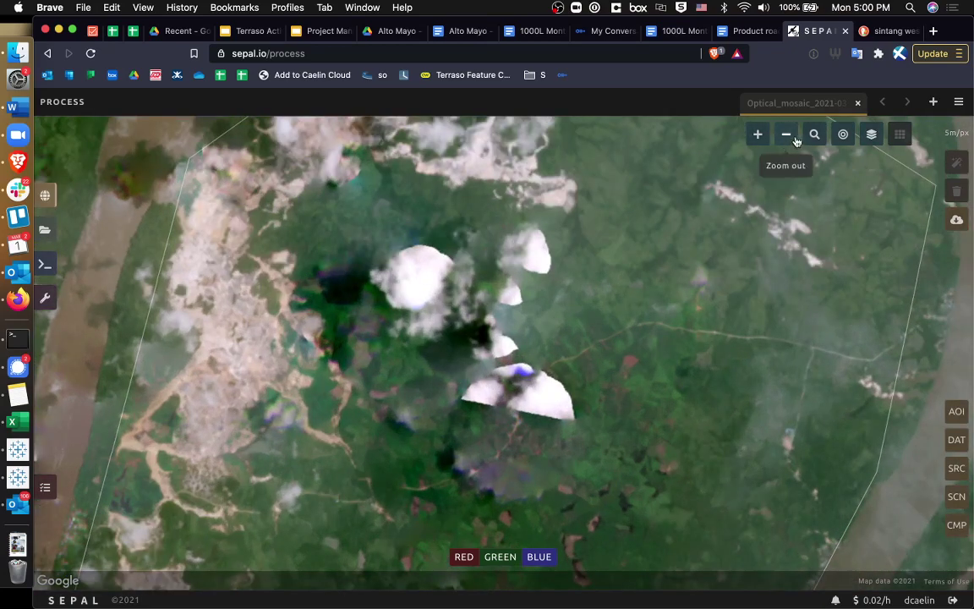
left_click(787, 141)
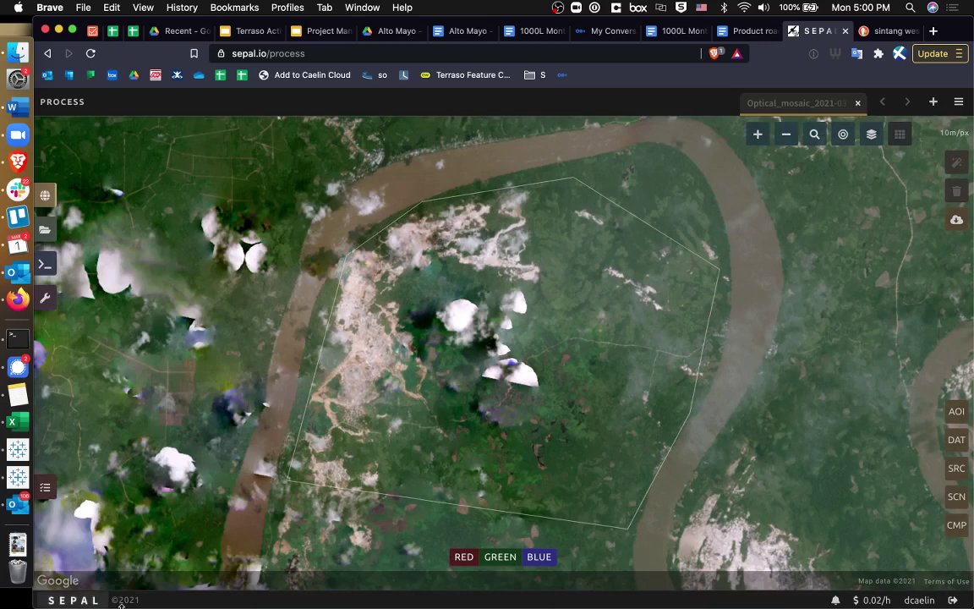
left_click(874, 140)
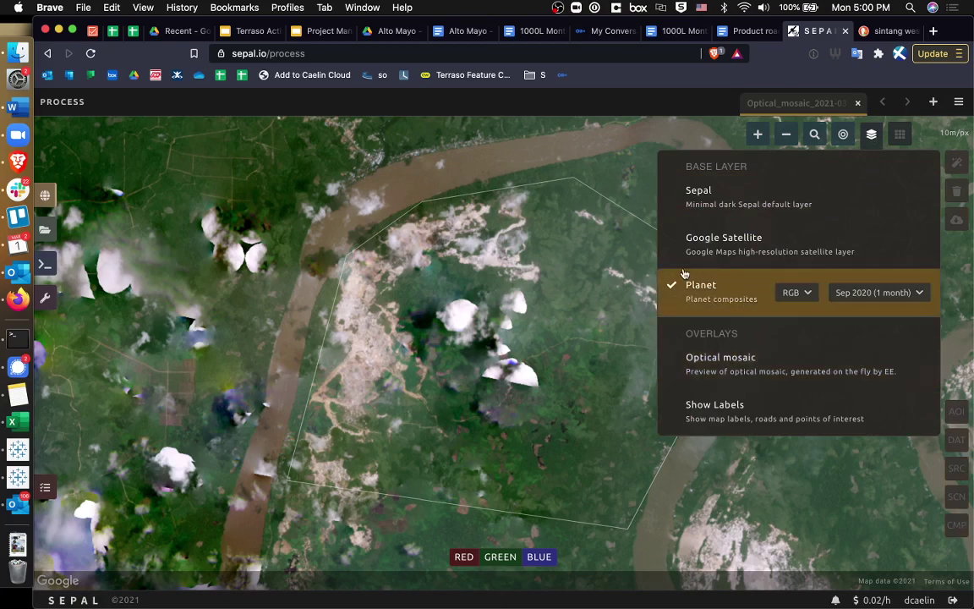
left_click(685, 366)
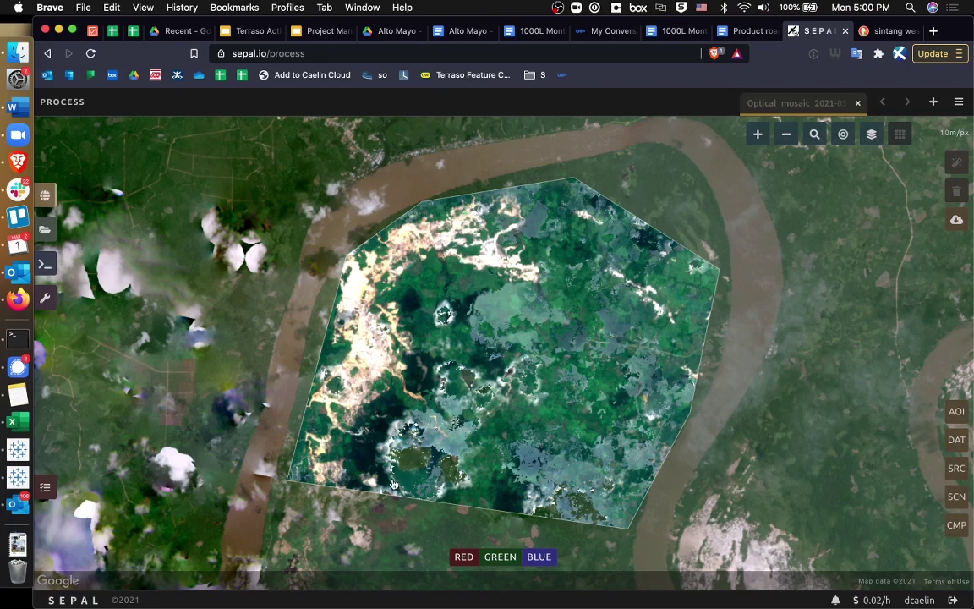
left_click_drag(518, 424, 535, 357)
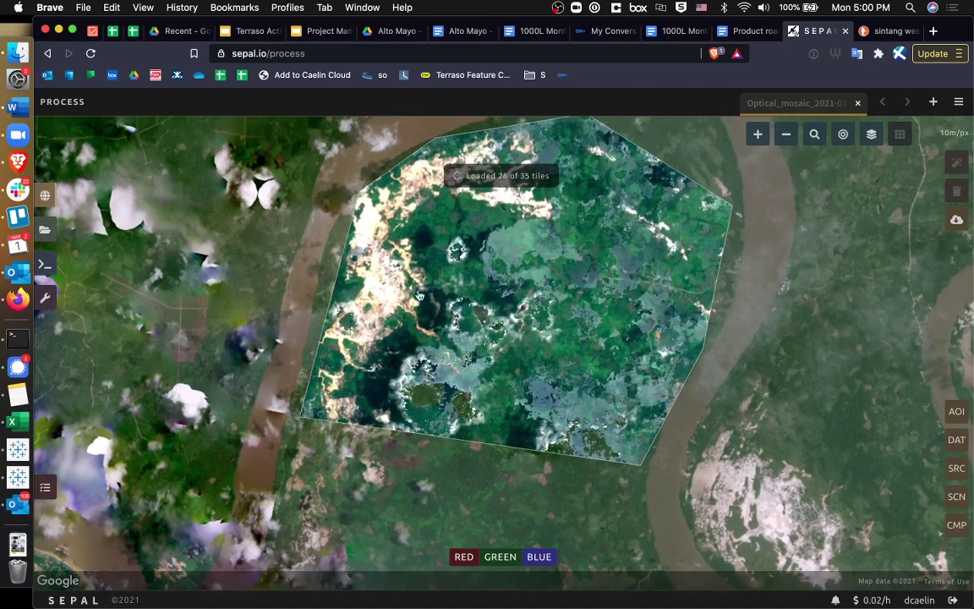
Check the scene selection options, and apply aggressive cloud masking to the composite.
left_click(956, 499)
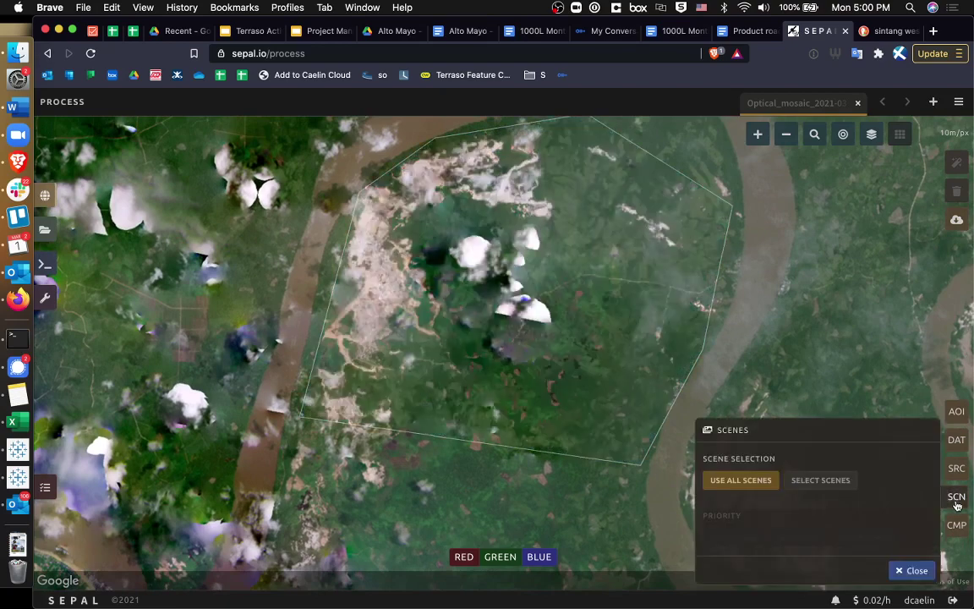
left_click(956, 497)
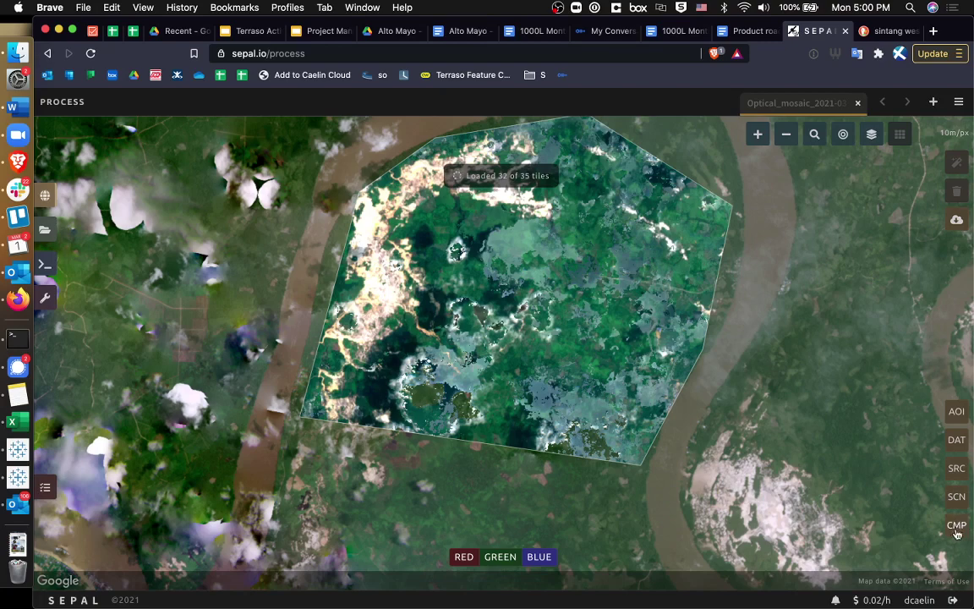
left_click(956, 524)
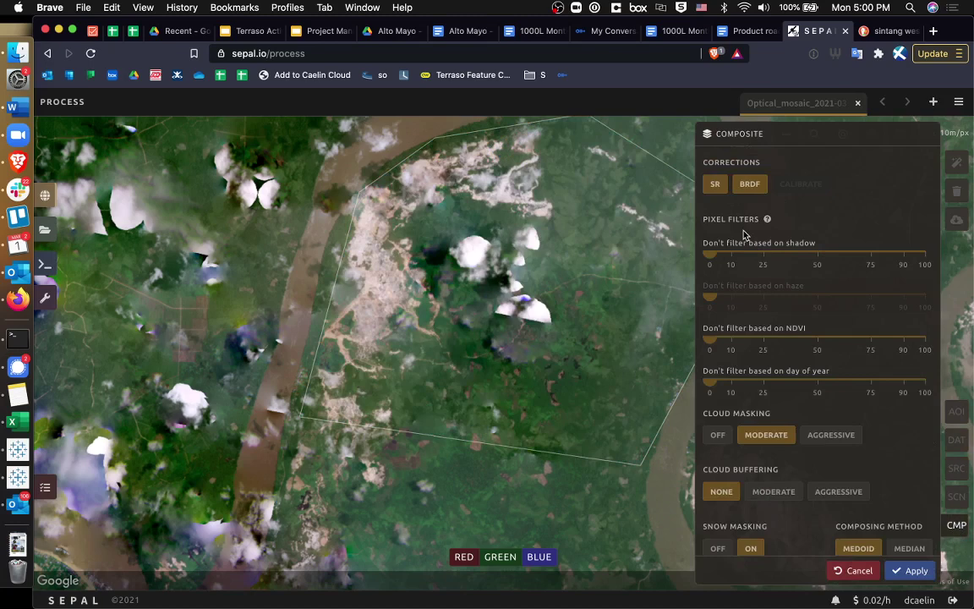
left_click(830, 439)
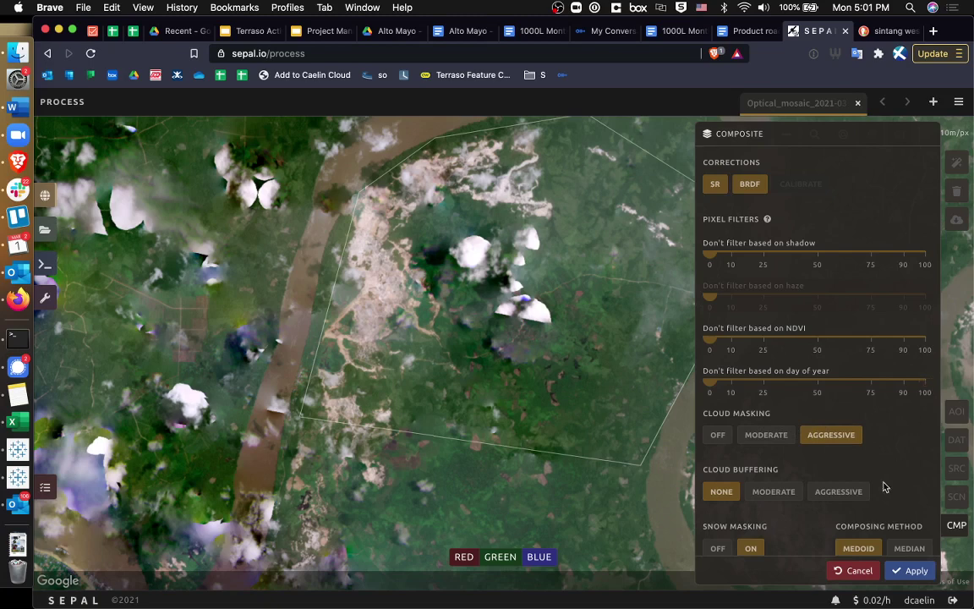
scroll(885, 499, "down", 1)
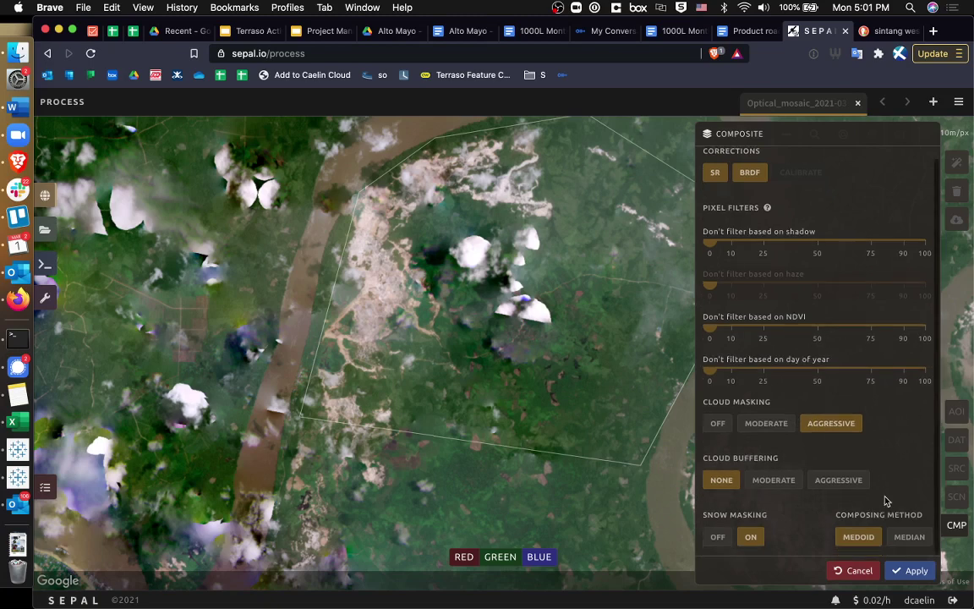
left_click(906, 571)
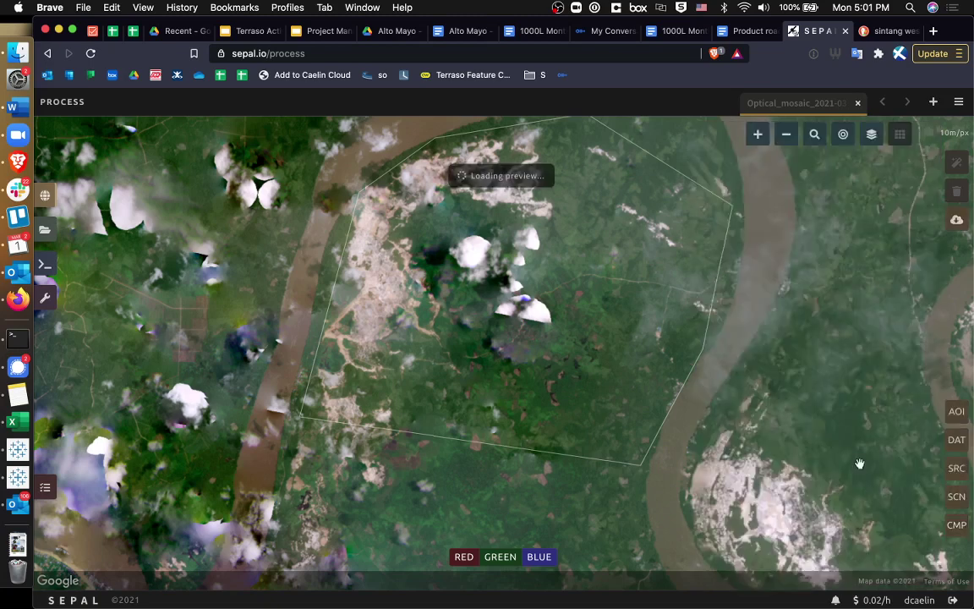
Set the base layer back to Sepal and examine the updated optical mosaic preview within the area of interest.
left_click(871, 140)
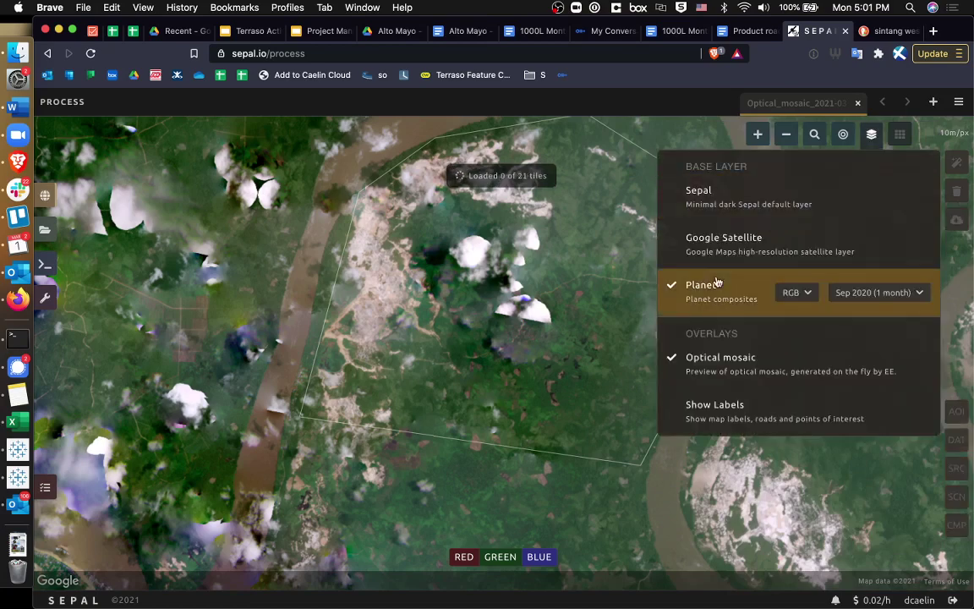
left_click(683, 198)
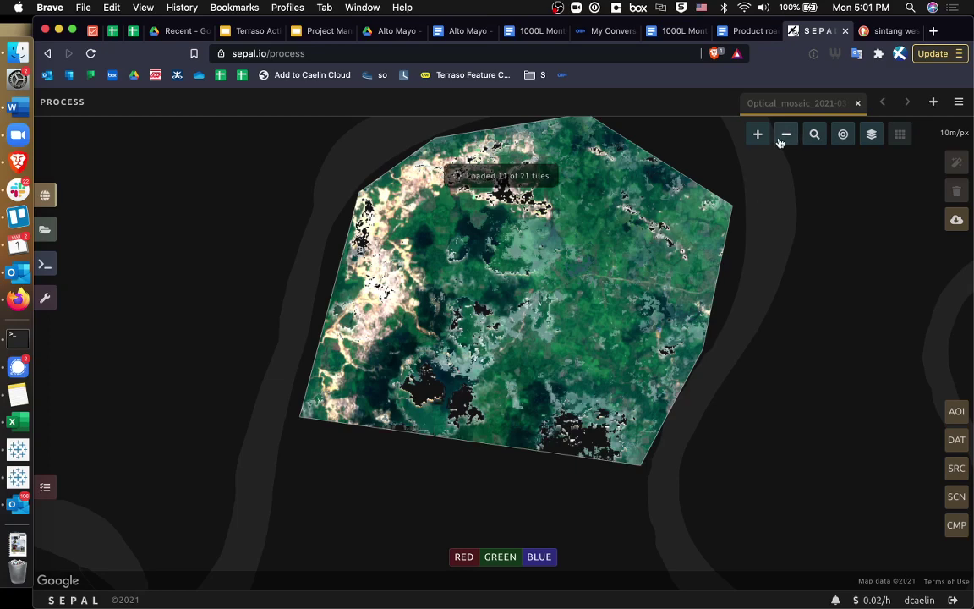
left_click_drag(745, 263, 740, 267)
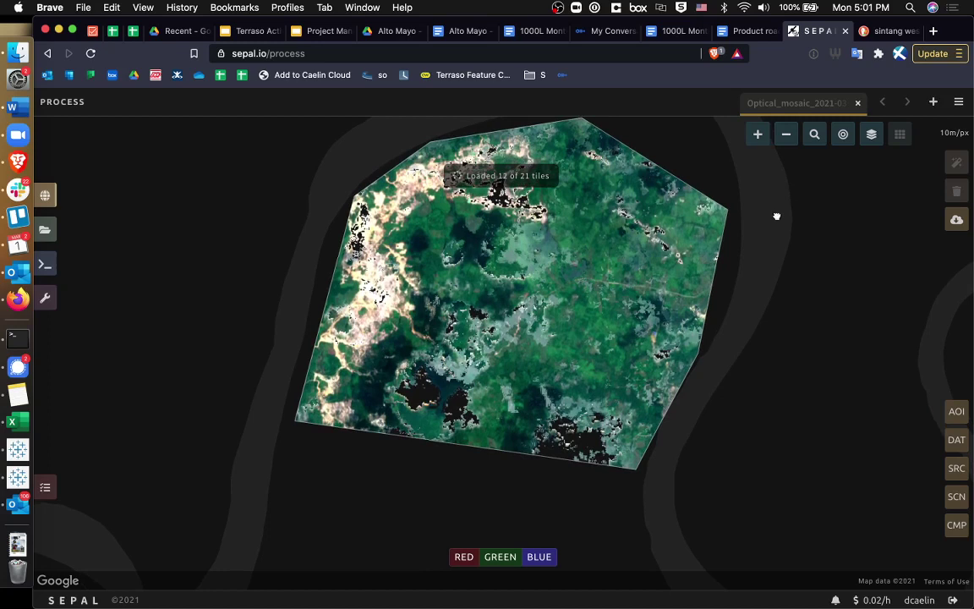
left_click_drag(774, 218, 726, 235)
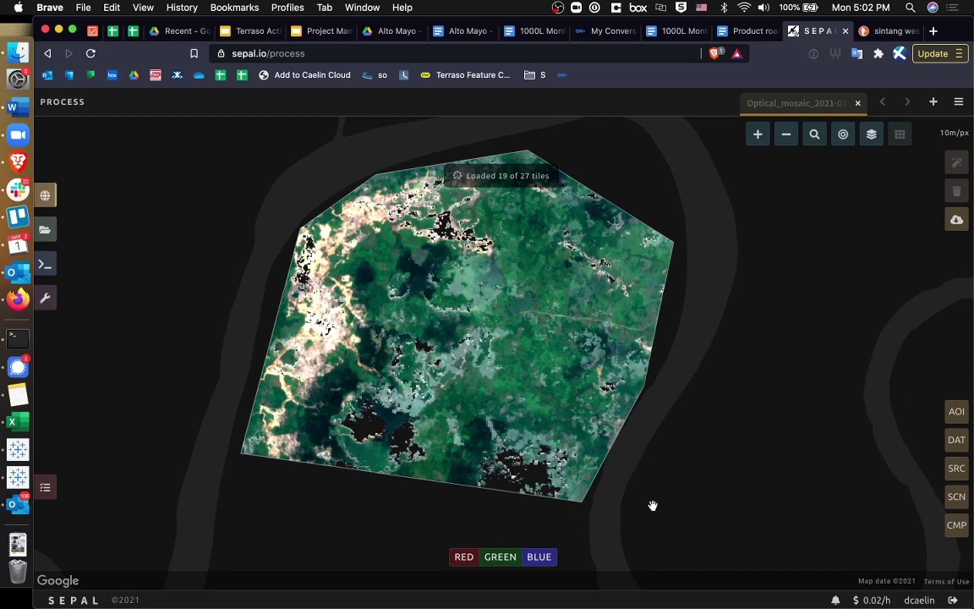
Retrieve the mosaic's blue, green and red bands to the SEPAL workspace at a scale of 10 meters.
left_click(957, 222)
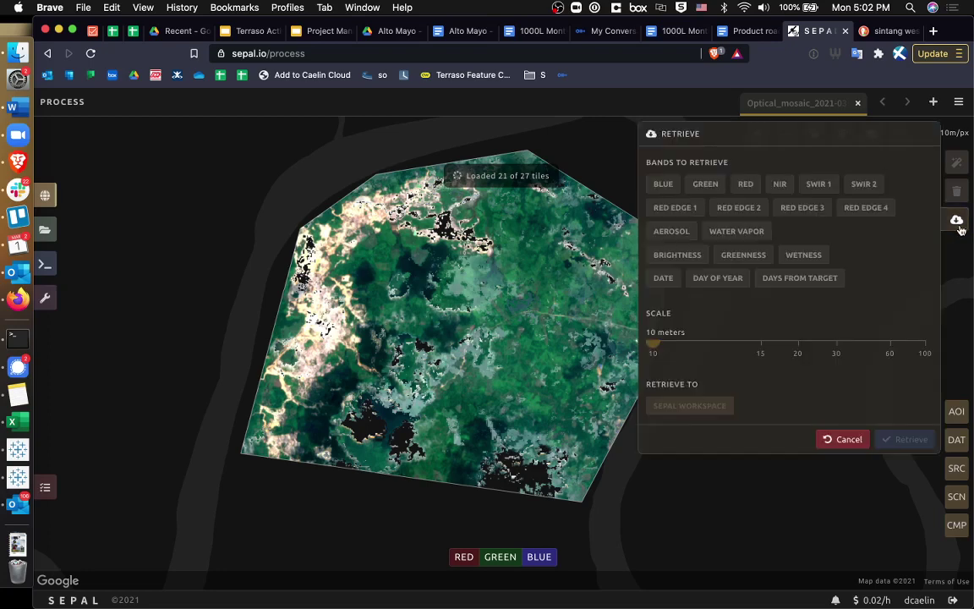
left_click(663, 186)
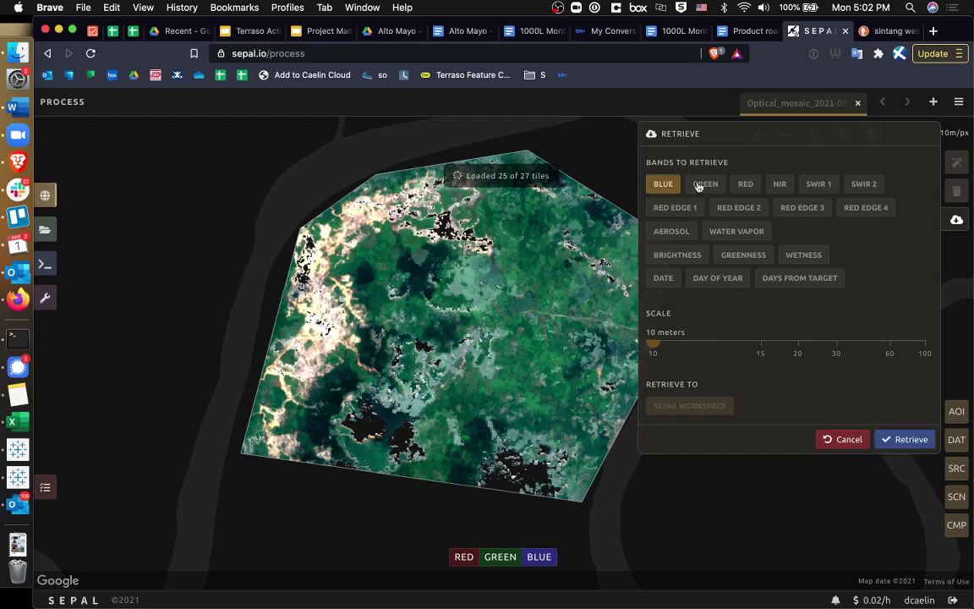
left_click(704, 184)
left_click(744, 184)
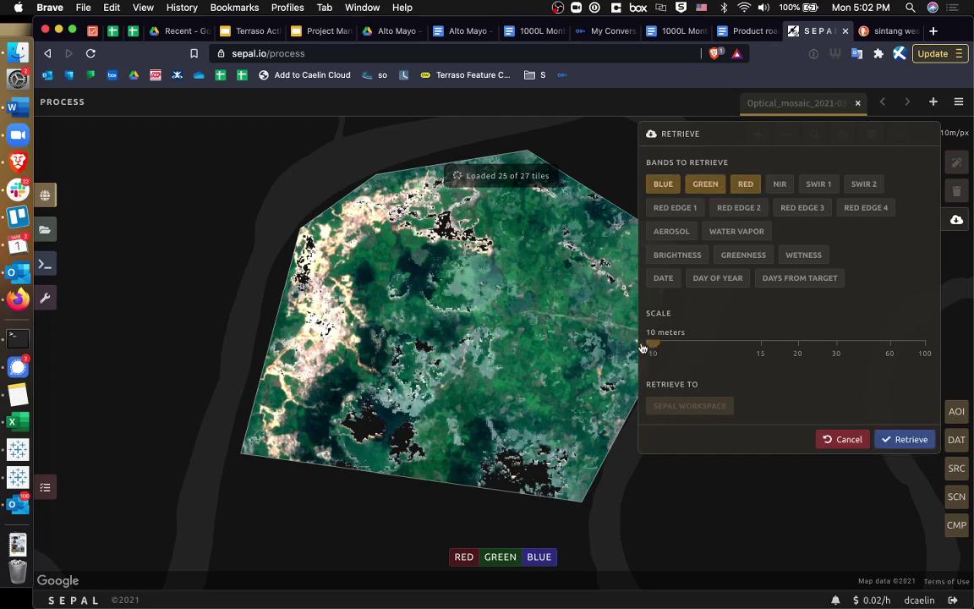
left_click(901, 439)
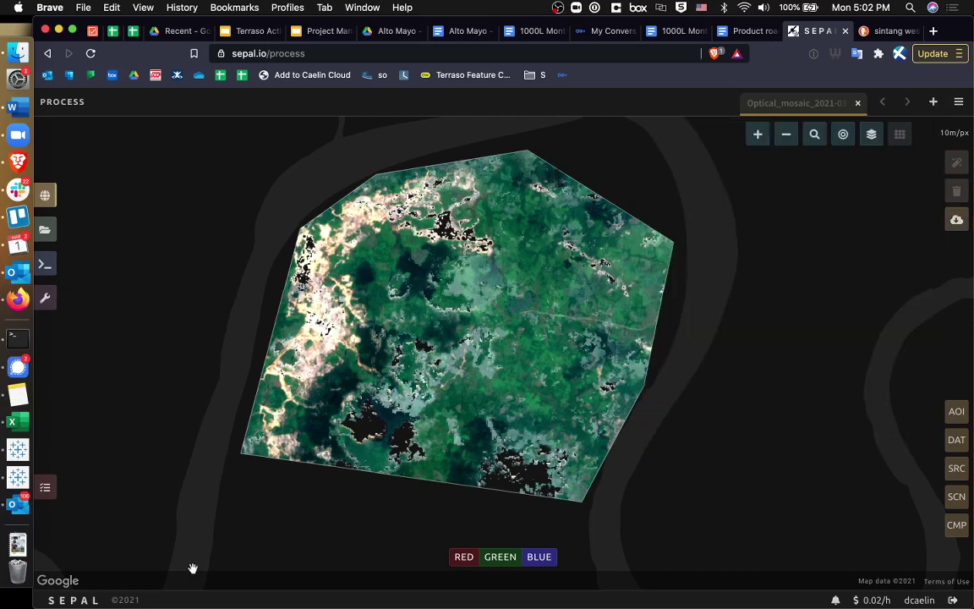
Check the retrieval task's progress and look in the downloads files for the new mosaic's folder, collapsing the older mosaic folders.
left_click(46, 490)
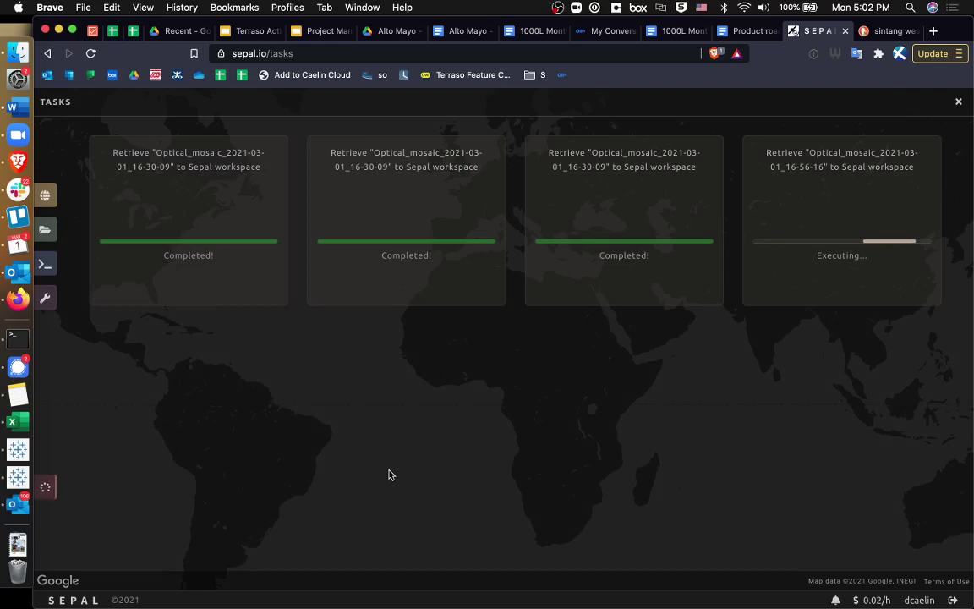
left_click(46, 230)
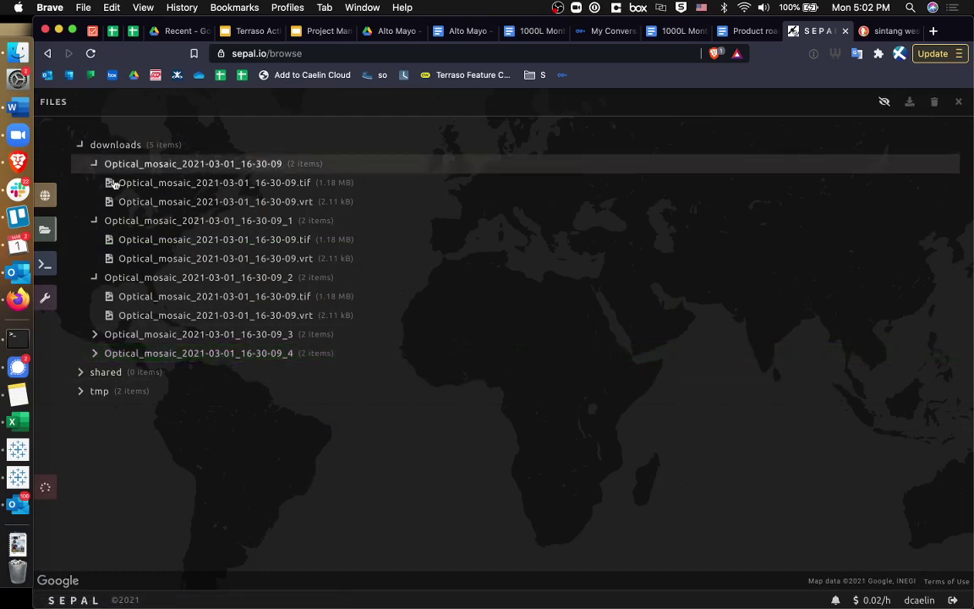
left_click(94, 222)
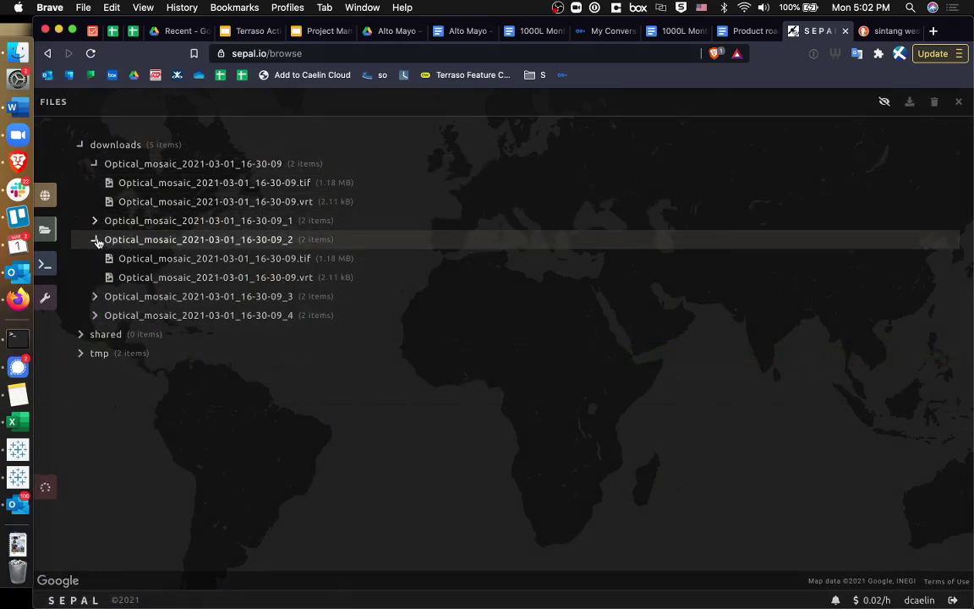
left_click(94, 239)
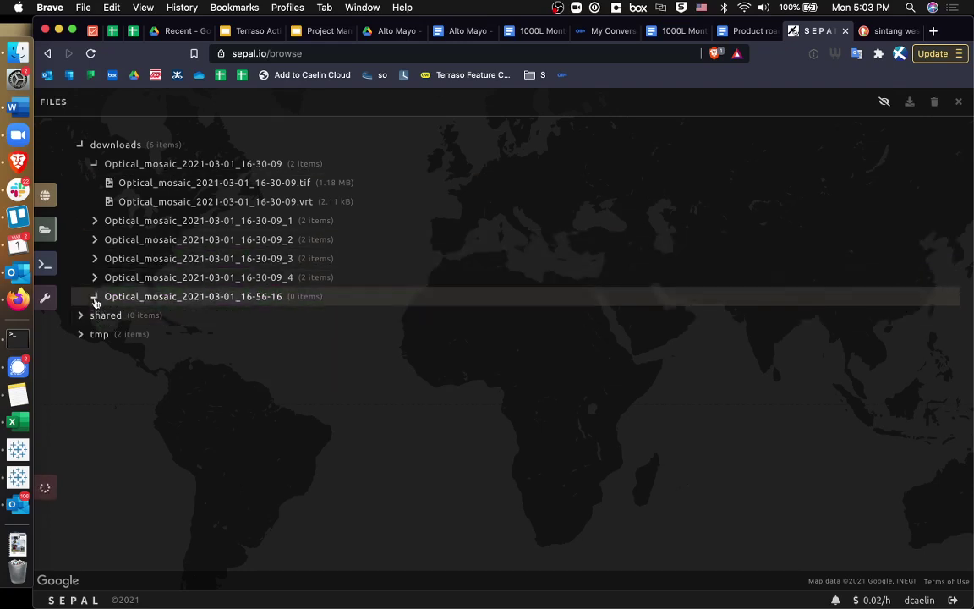
left_click(94, 297)
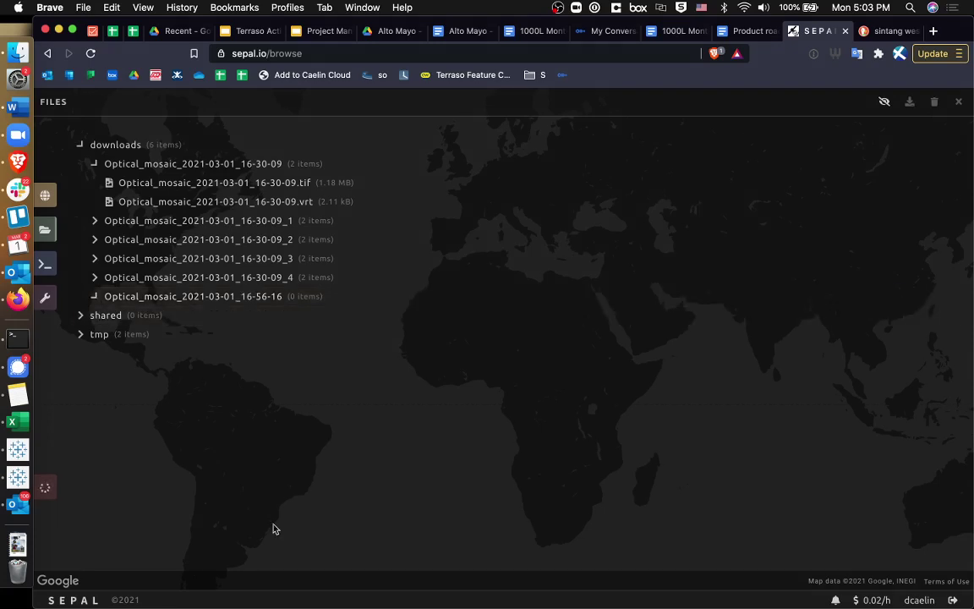